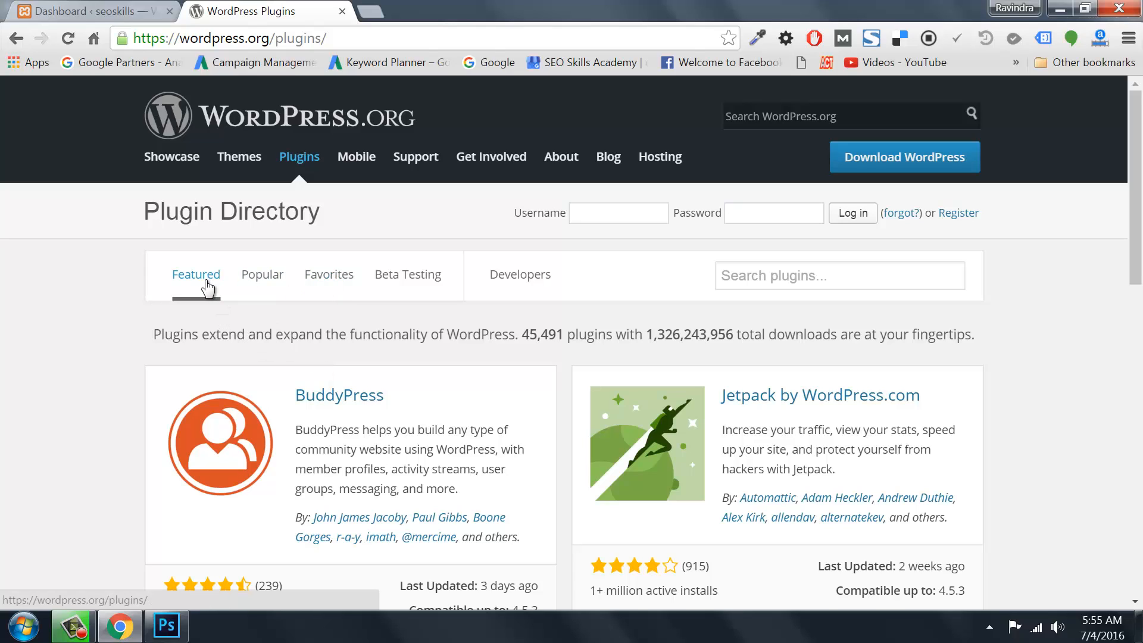
Browse the popular plugins in the WordPress plugin directory, and open the Favorites listing.
click(262, 279)
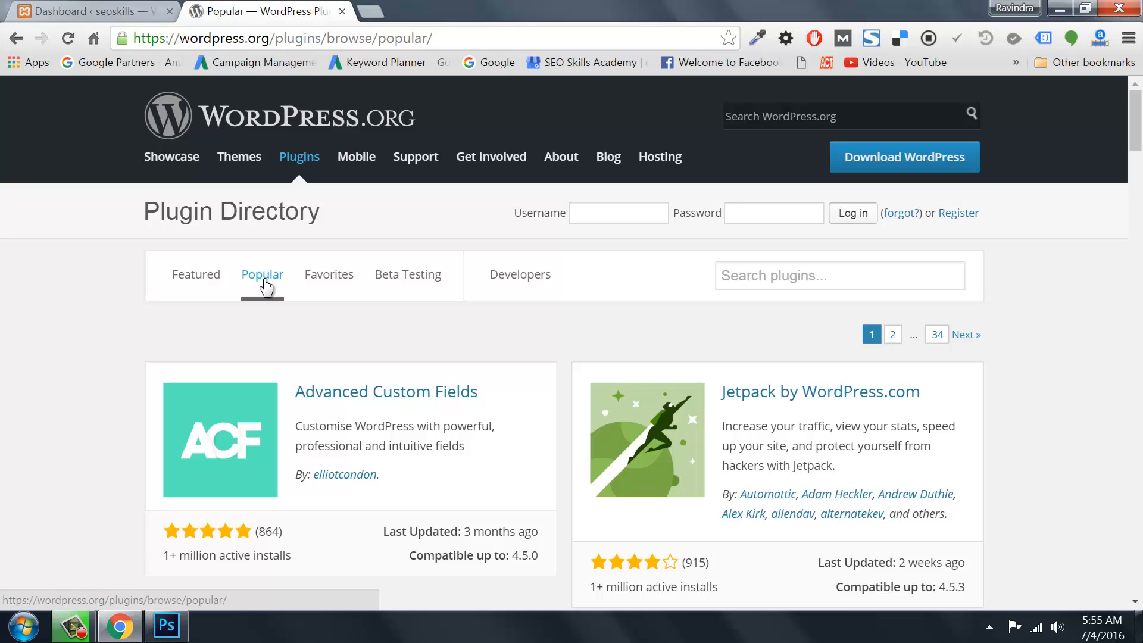
scroll(777, 434, down, 10)
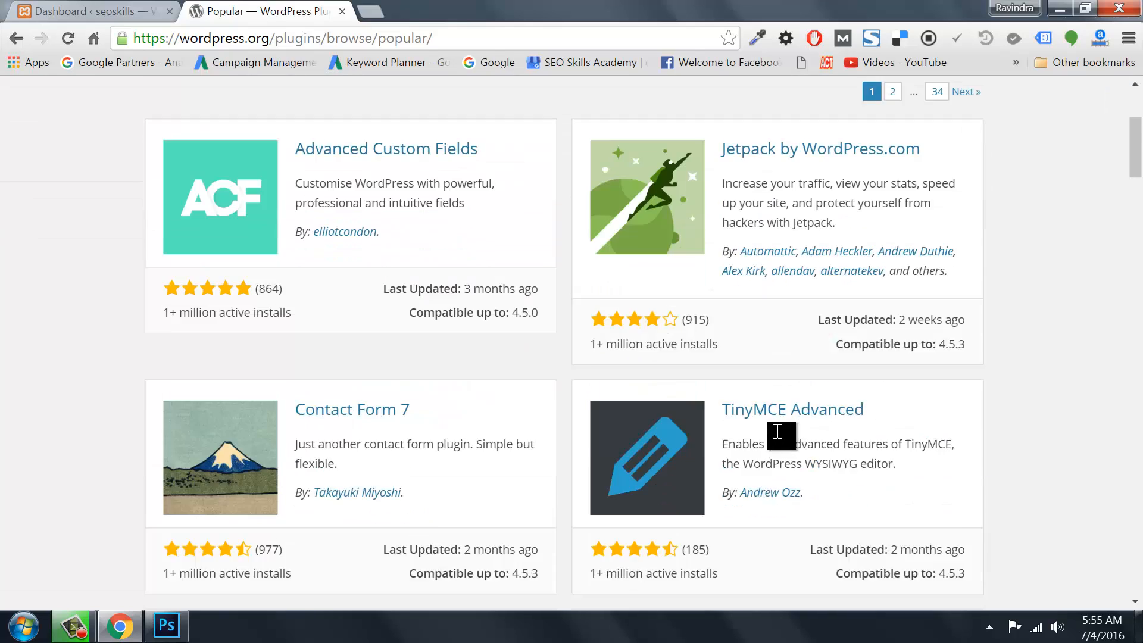
scroll(777, 434, down, 12)
scroll(774, 438, up, 20)
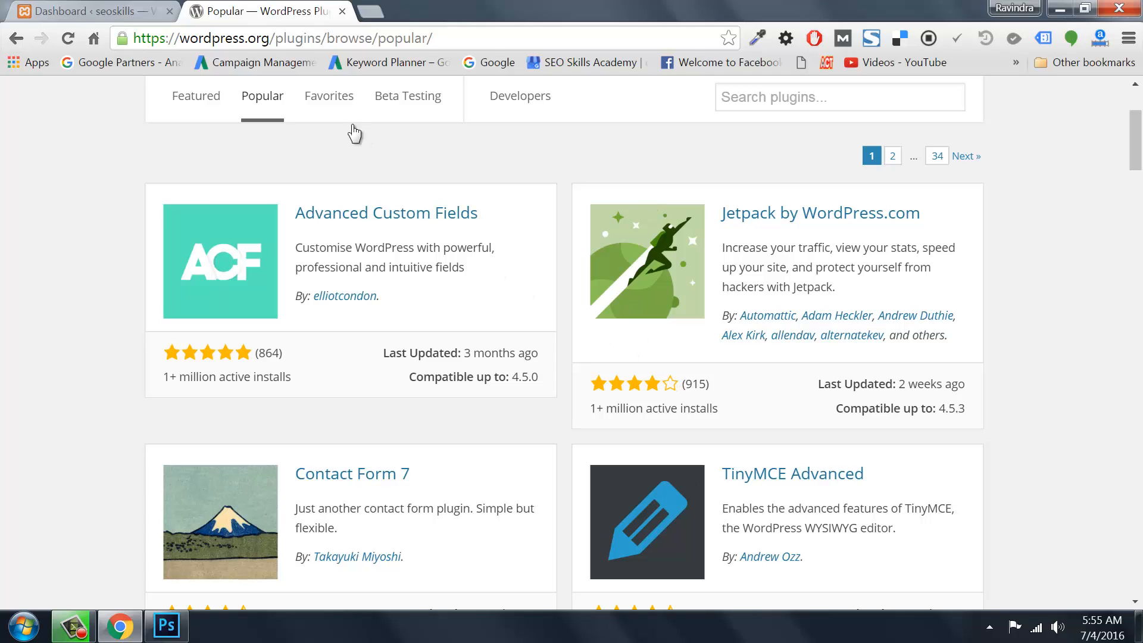
click(330, 99)
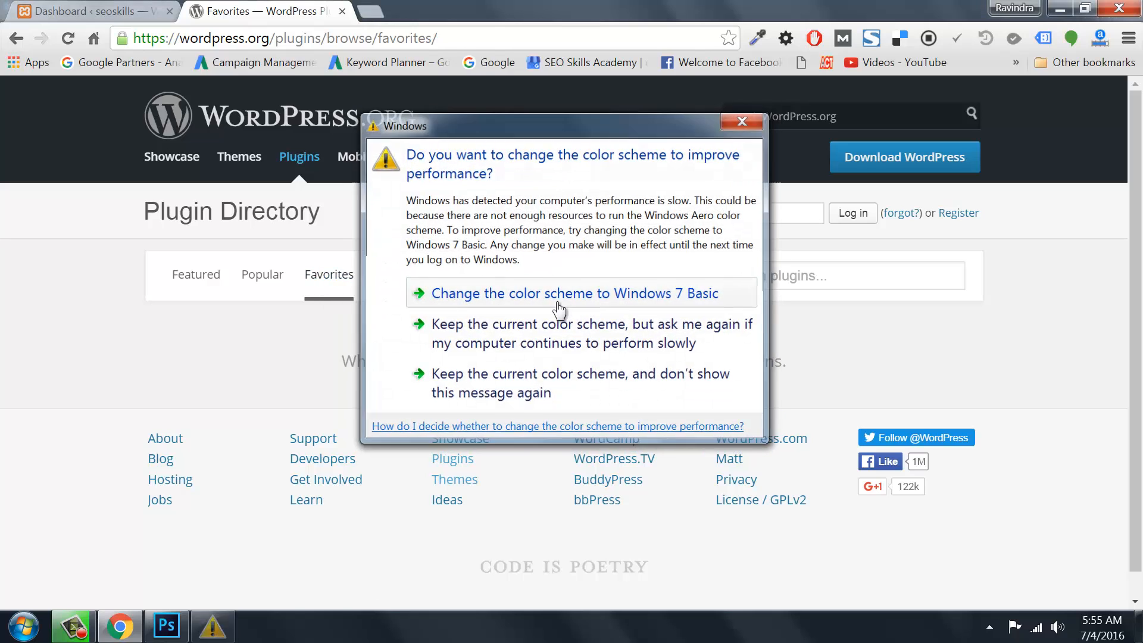
Accept the change to the Windows 7 Basic color scheme, and revisit the Featured and Popular plugin listings.
click(558, 294)
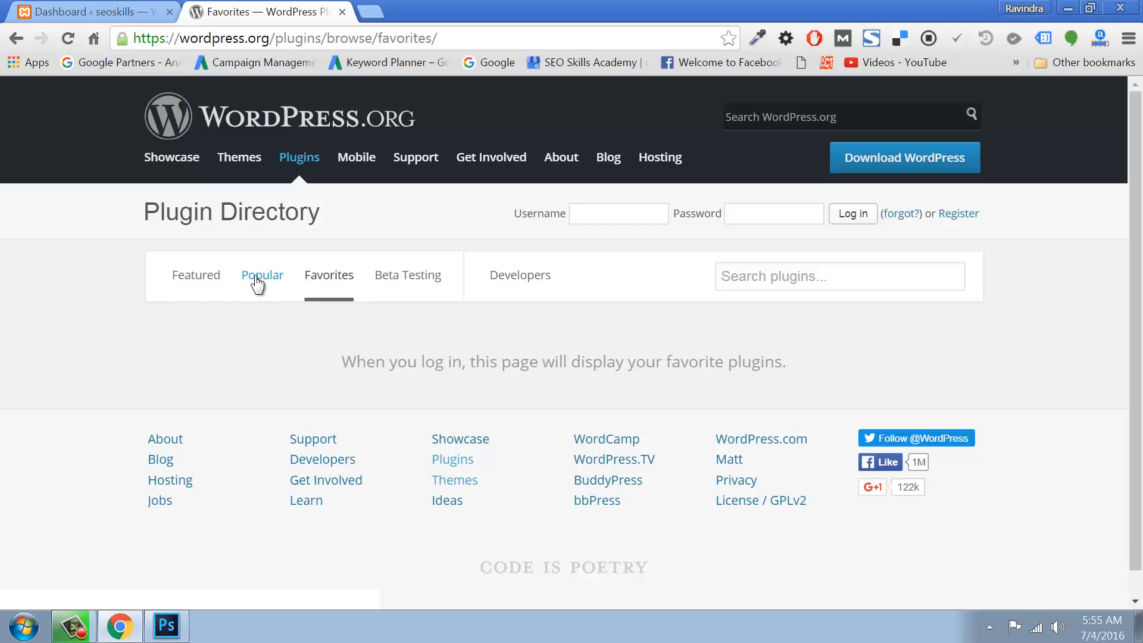
click(195, 275)
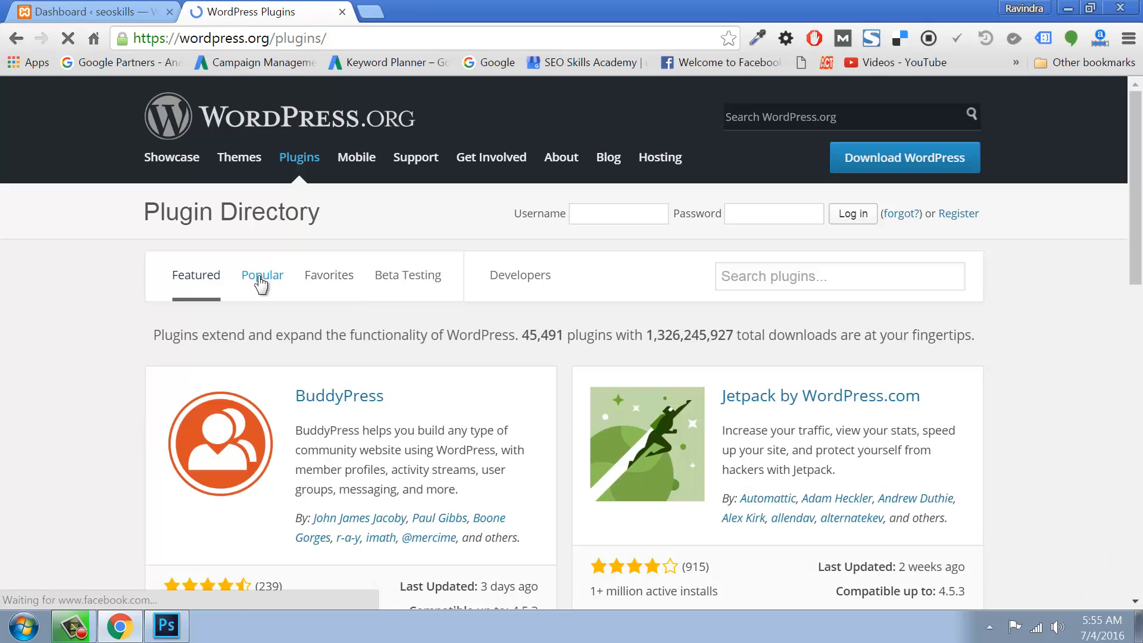
click(261, 276)
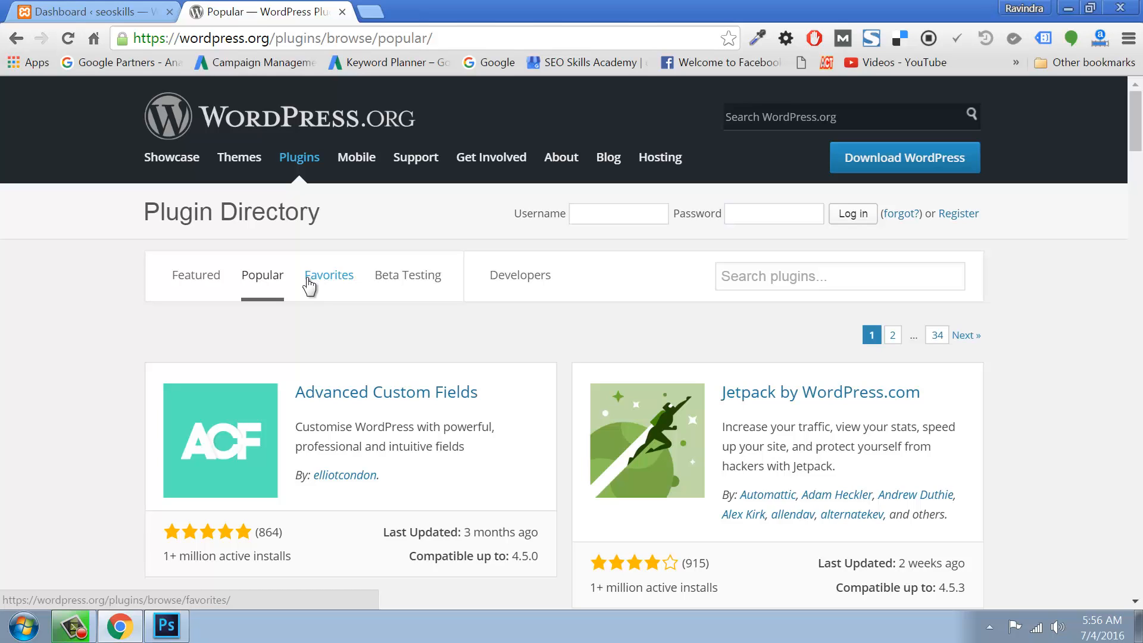
In the local site's admin, load the installed plugins page through the address localhost/wordpress/wp-admin/plugins.php.
click(137, 10)
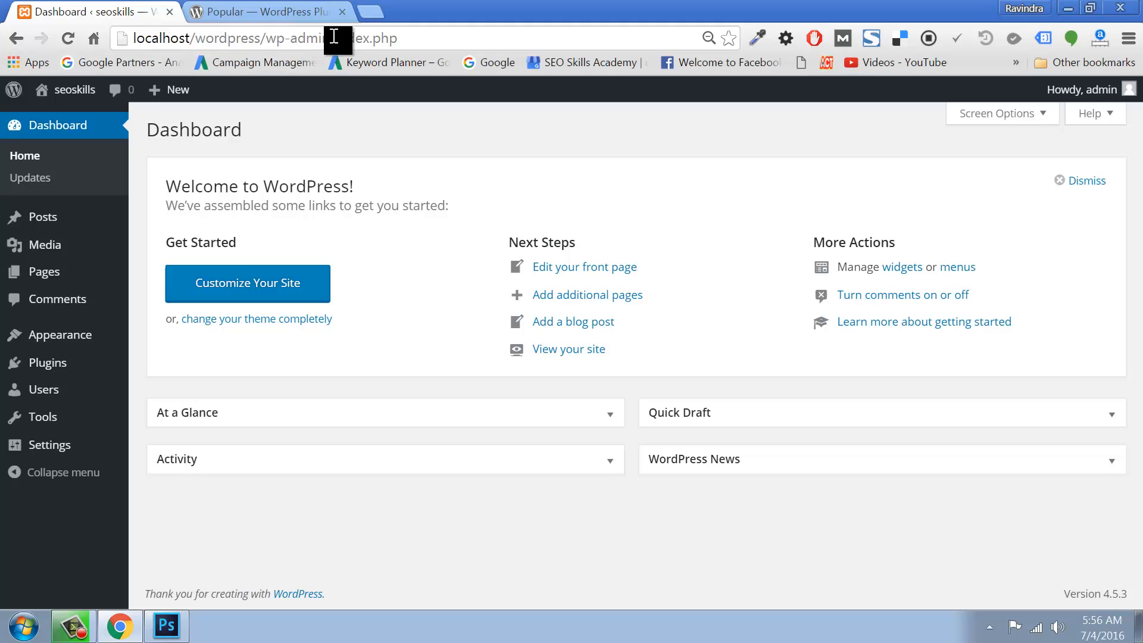
drag(337, 39, 438, 46)
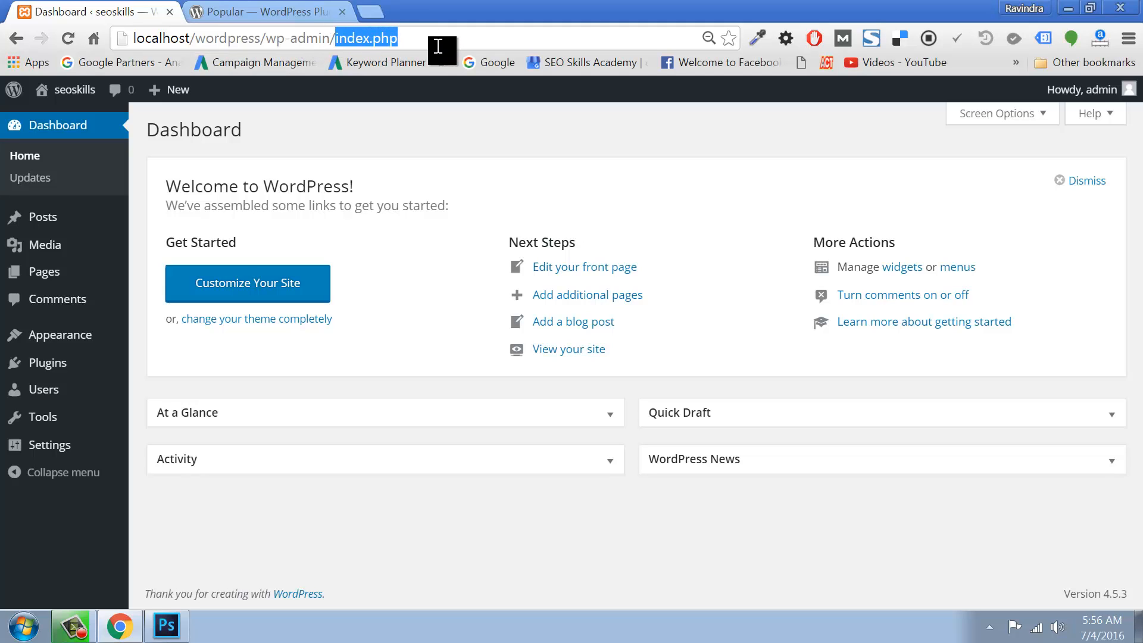
text(plu)
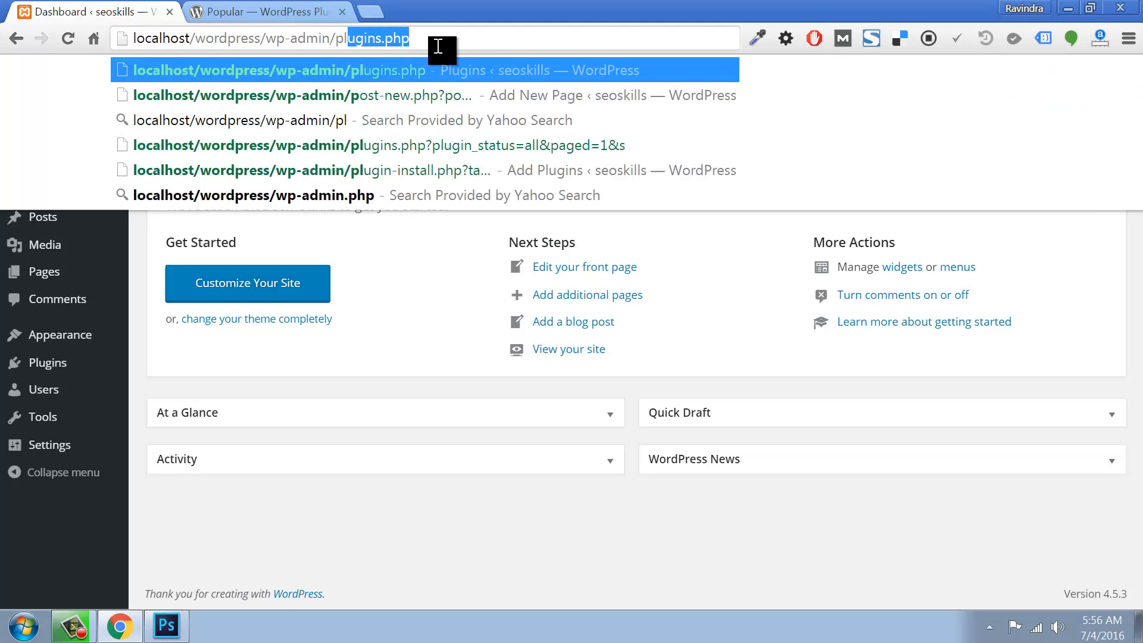
key(BackSpace)
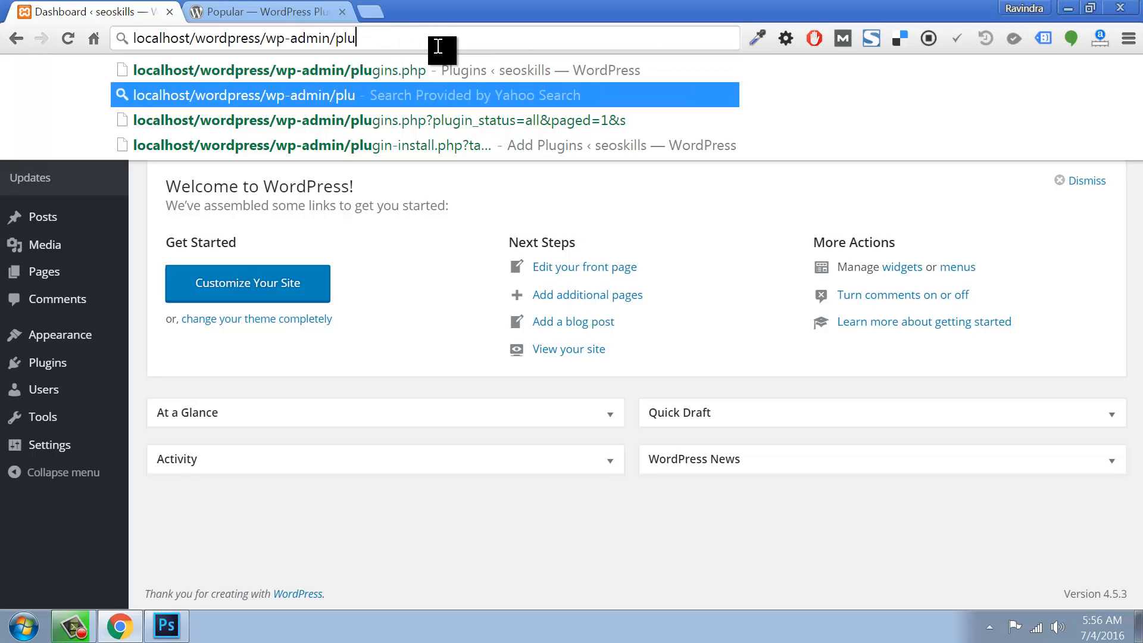
text(g)
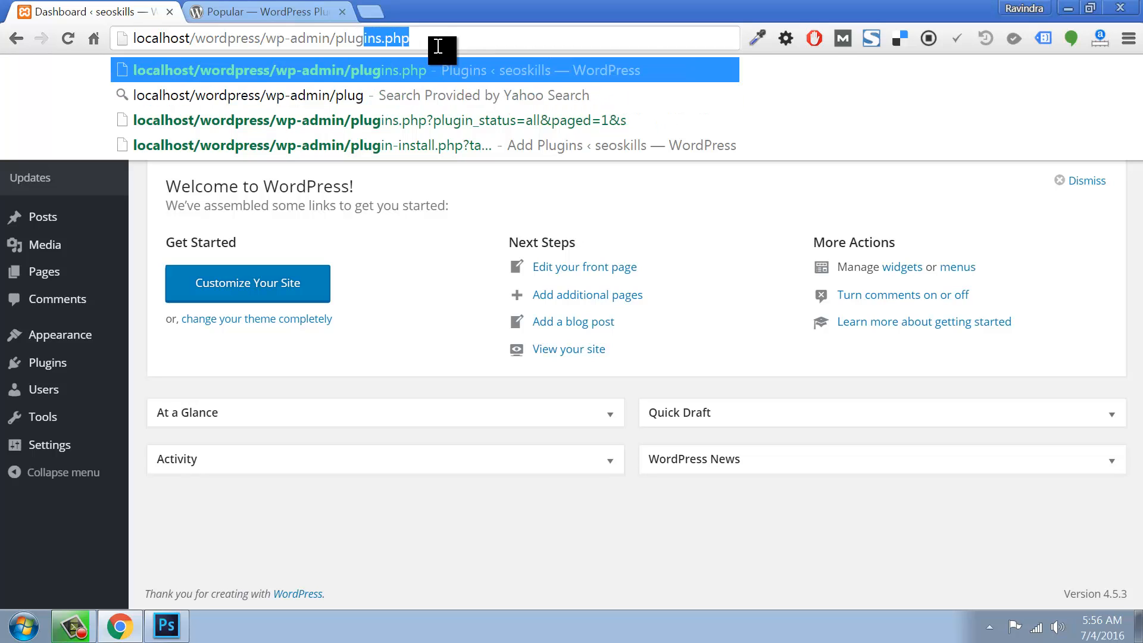
text(ins.php)
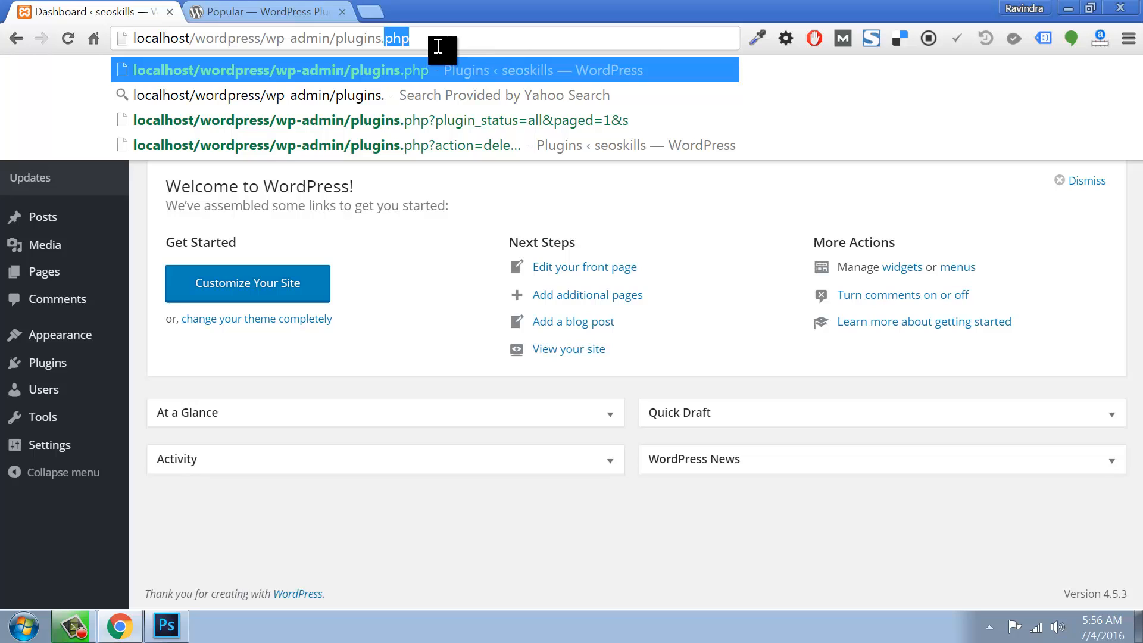
key(Return)
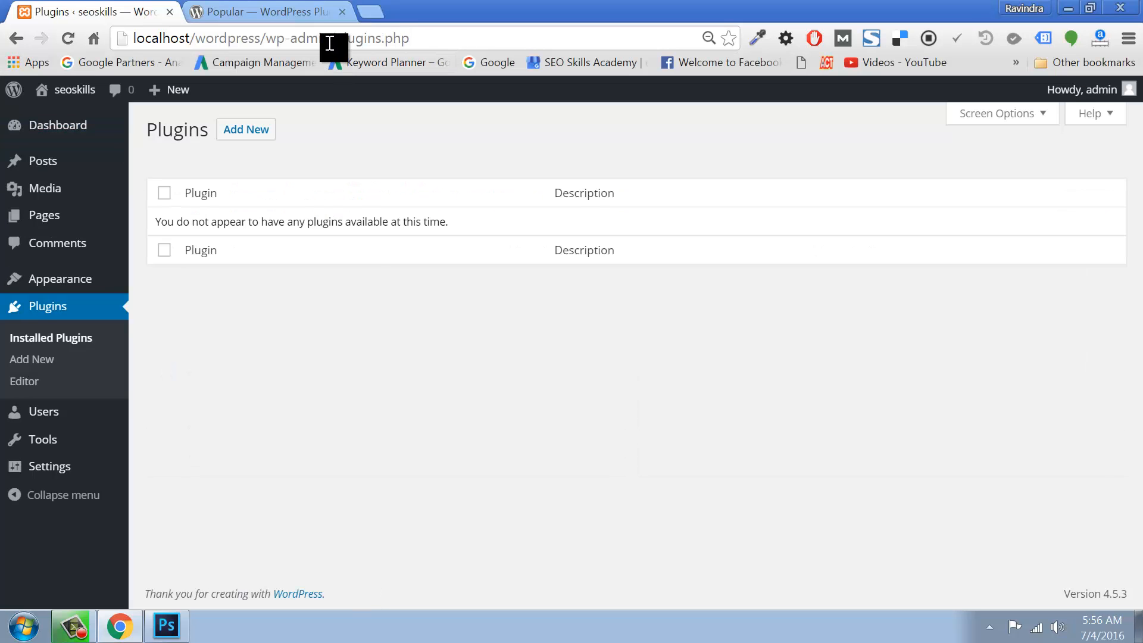
Return to the dashboard by changing the admin address to end in index.php.
drag(335, 42, 453, 40)
text(index.php)
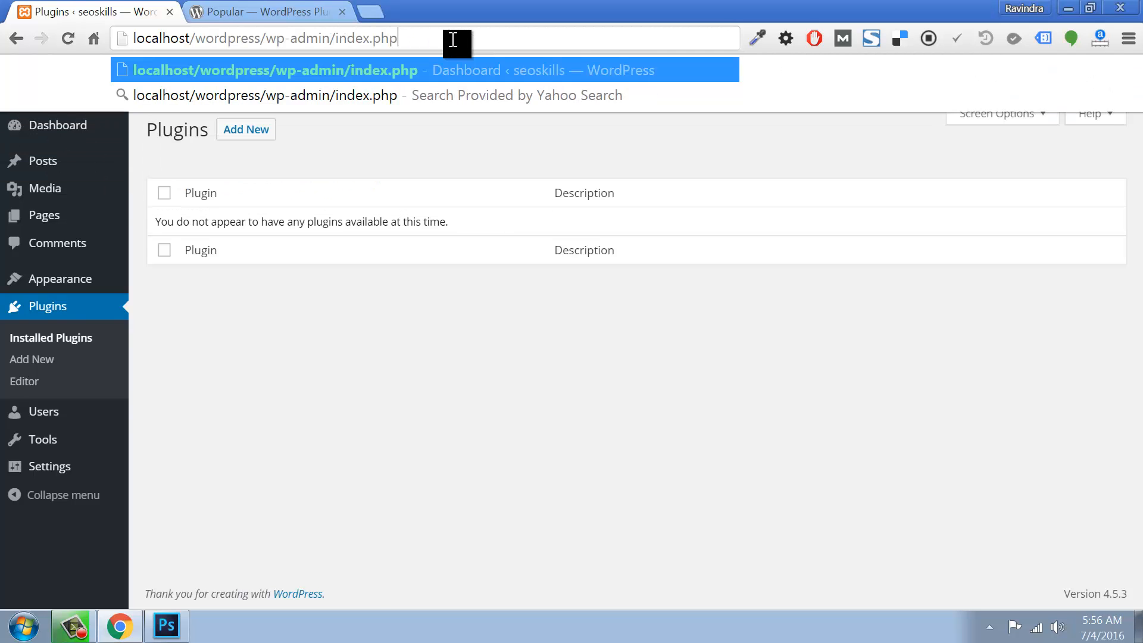
key(Return)
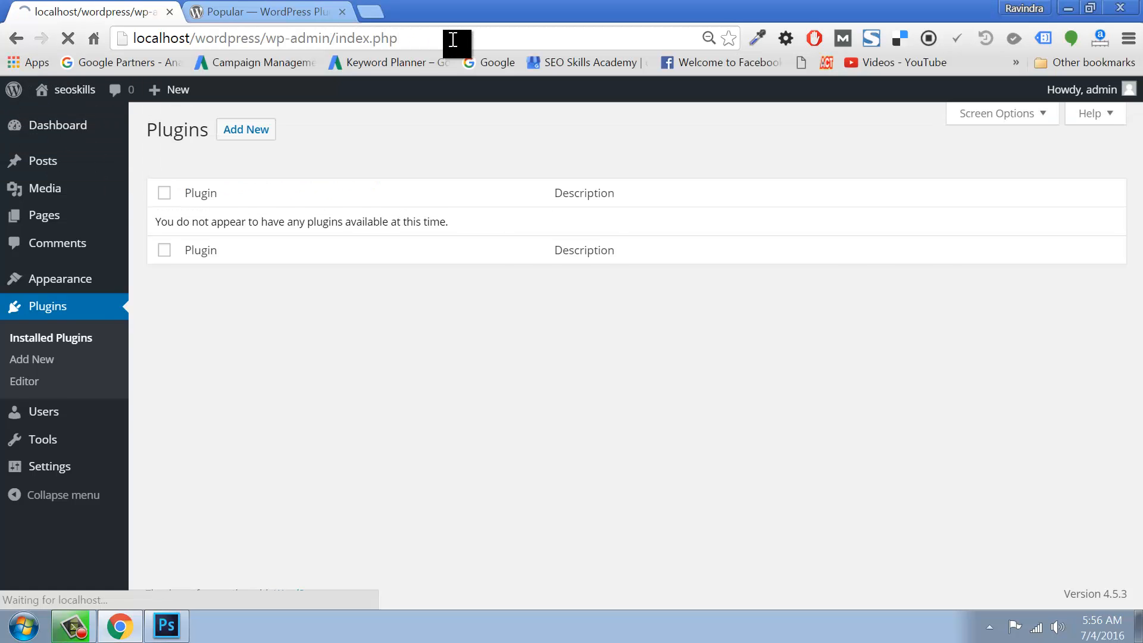
View the installed themes by changing the admin address to end in themes.php.
drag(334, 40, 413, 40)
text(theme)
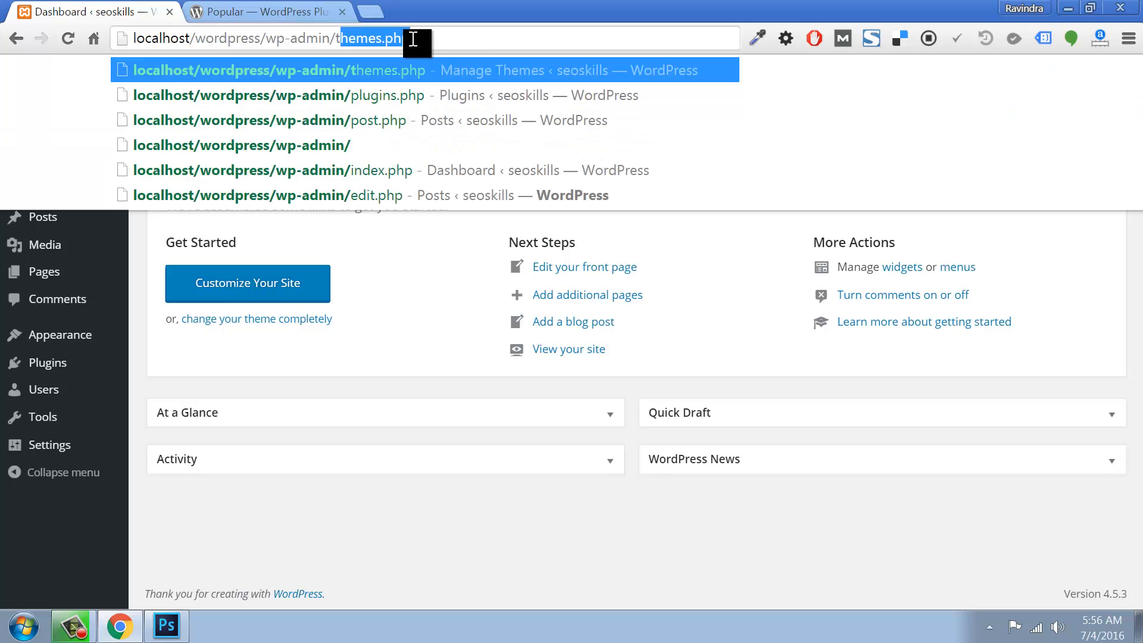
text(s.php)
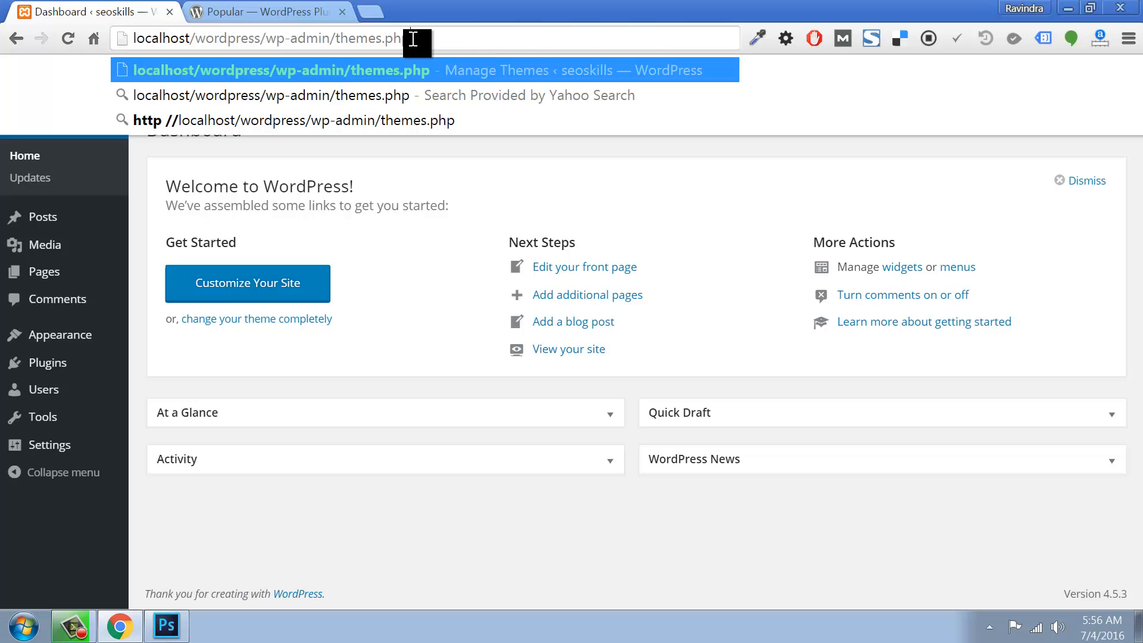
key(Return)
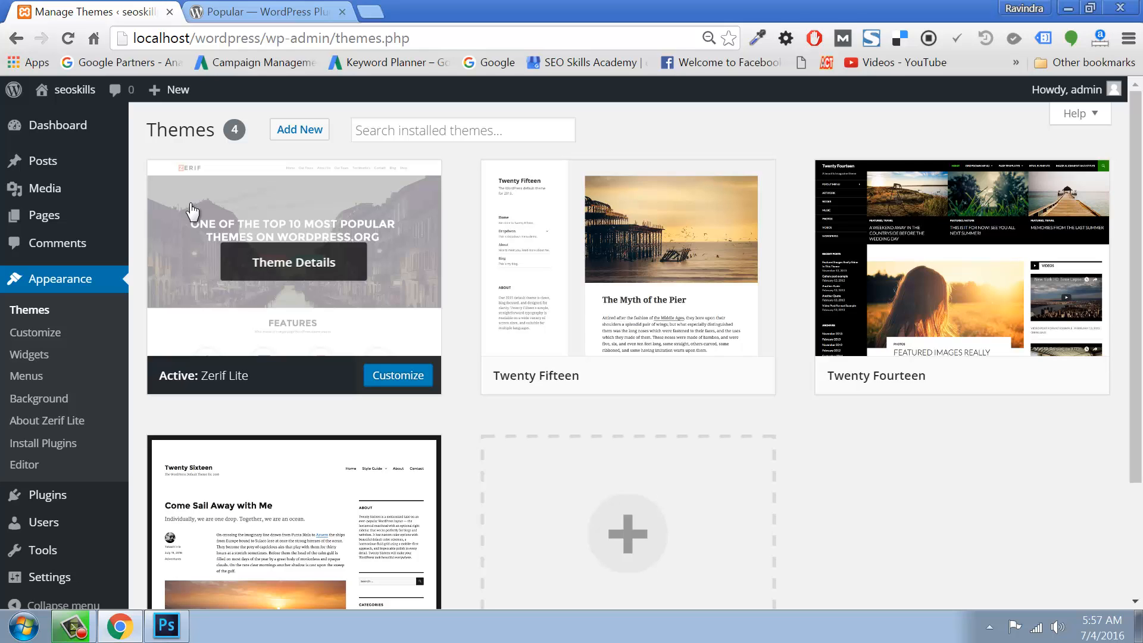
Go to the site's page for adding new plugins and search there for "meta slider".
click(50, 500)
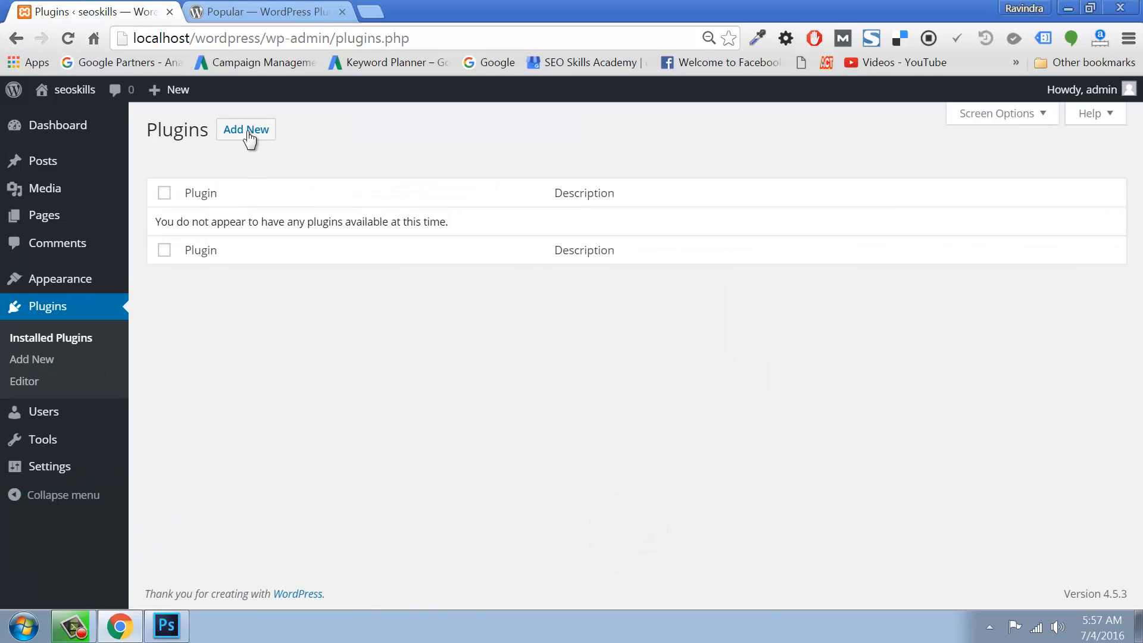
click(248, 132)
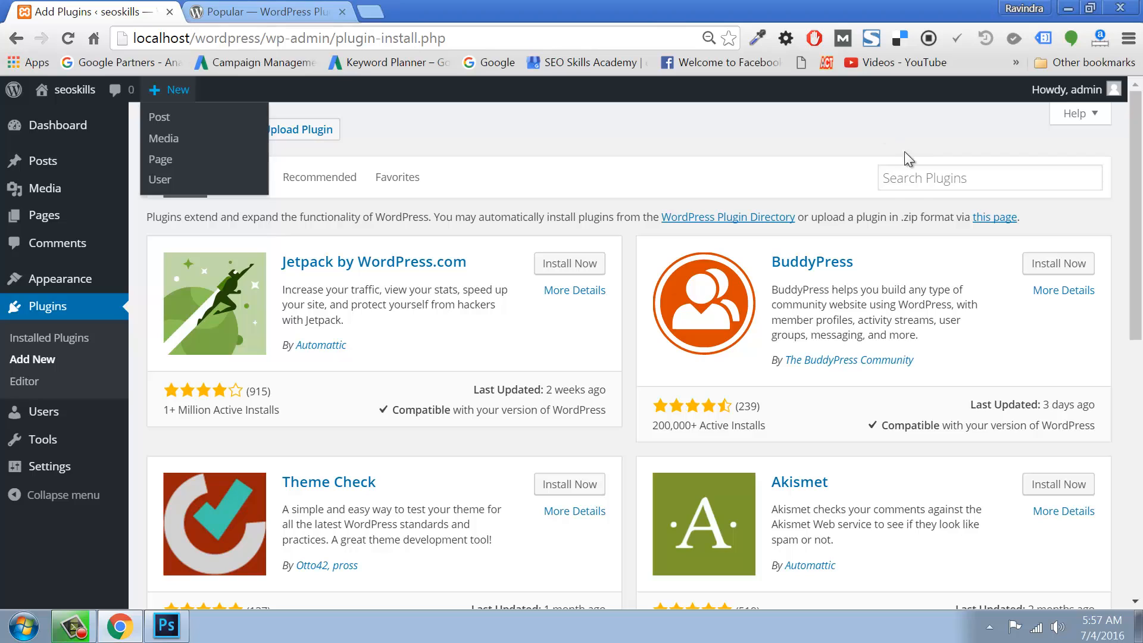
click(908, 178)
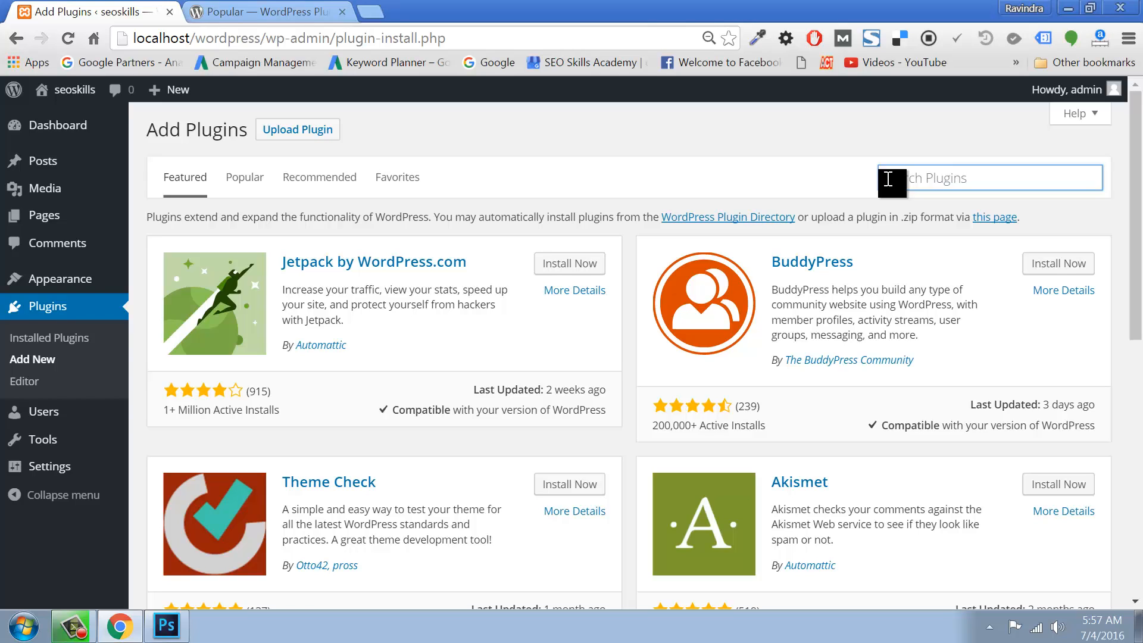
text(c)
text(a slider)
key(Return)
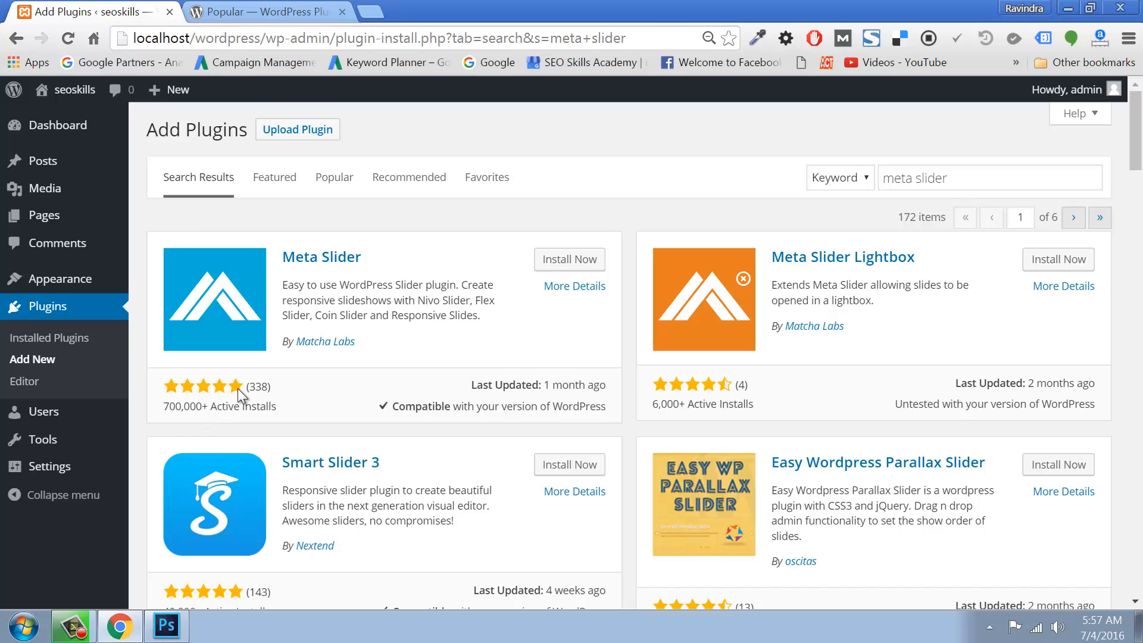
Install and activate the Meta Slider plugin, and switch to the lesson title image in Photoshop.
click(556, 258)
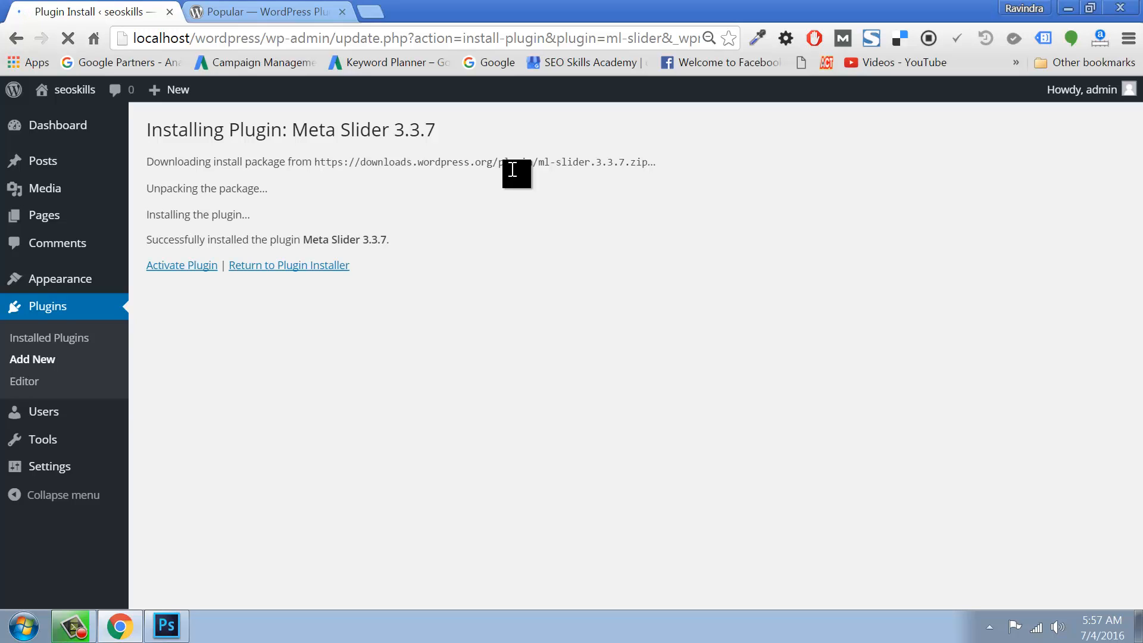
click(193, 268)
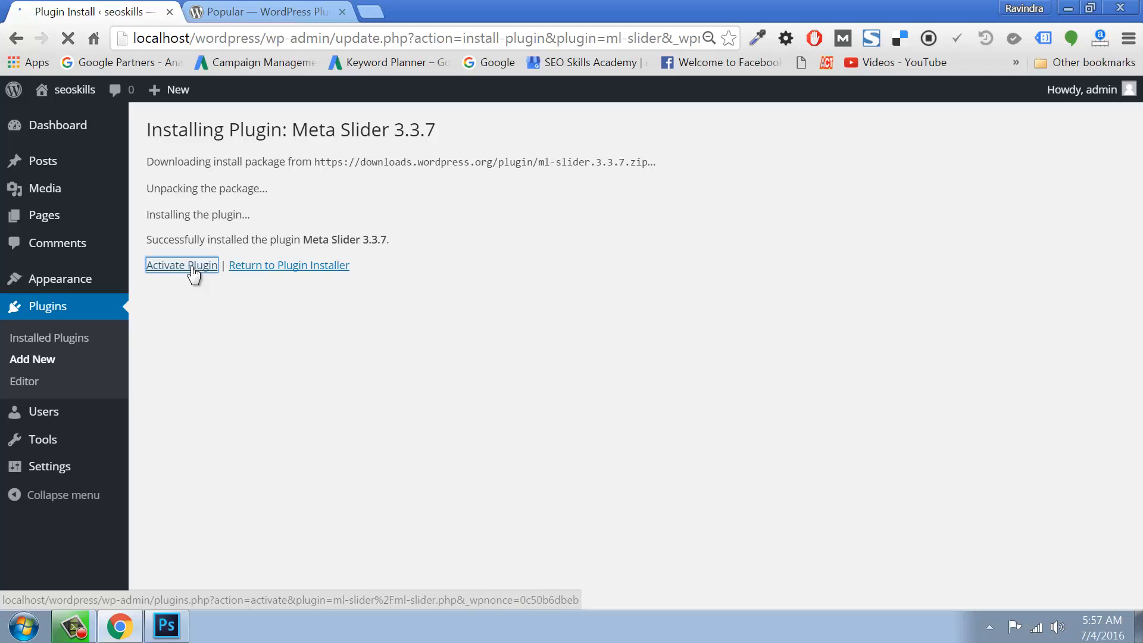
click(166, 625)
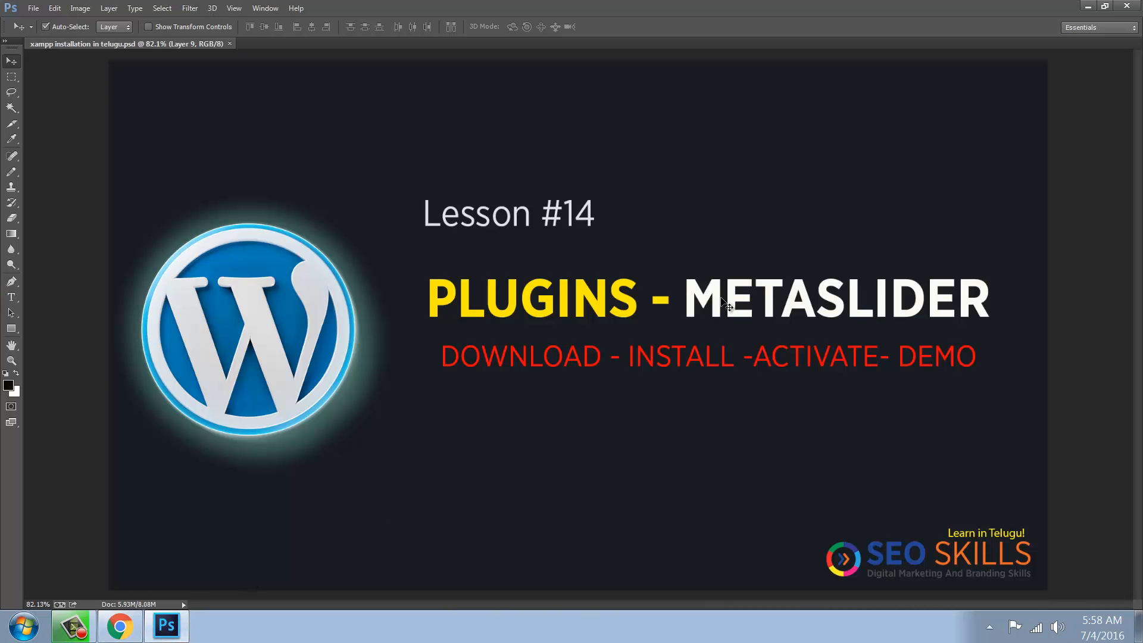
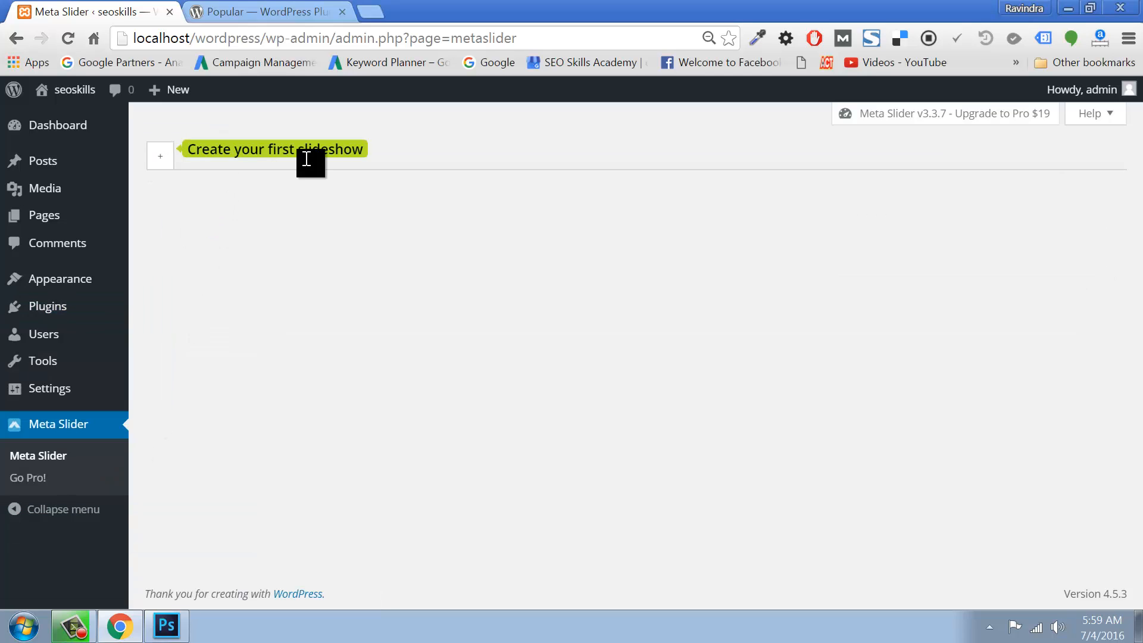
Create the first slideshow in Meta Slider.
click(161, 158)
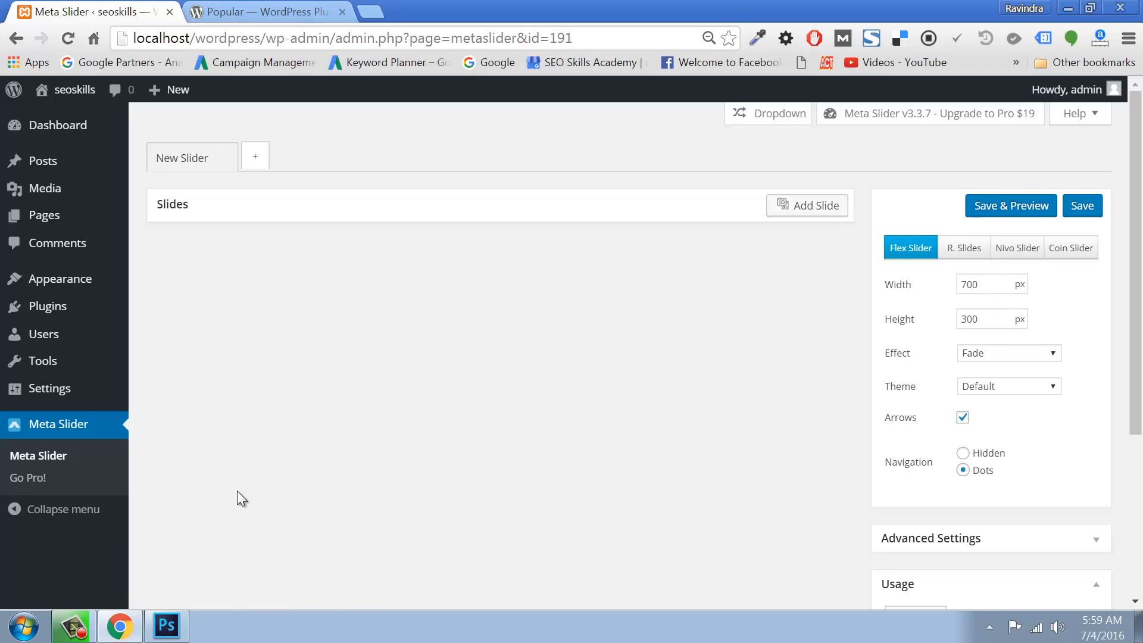
Check the pixel dimensions of Adobe illustrator-course.png in the desktop's slider folder using Windows Explorer.
key(super+e)
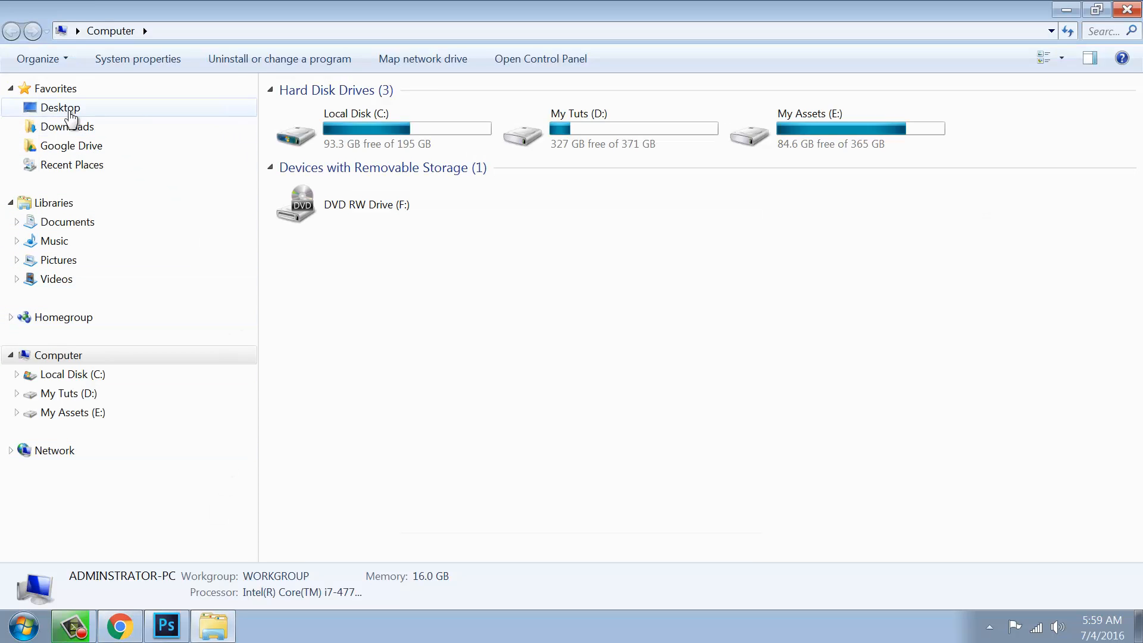
click(76, 109)
double_click(327, 269)
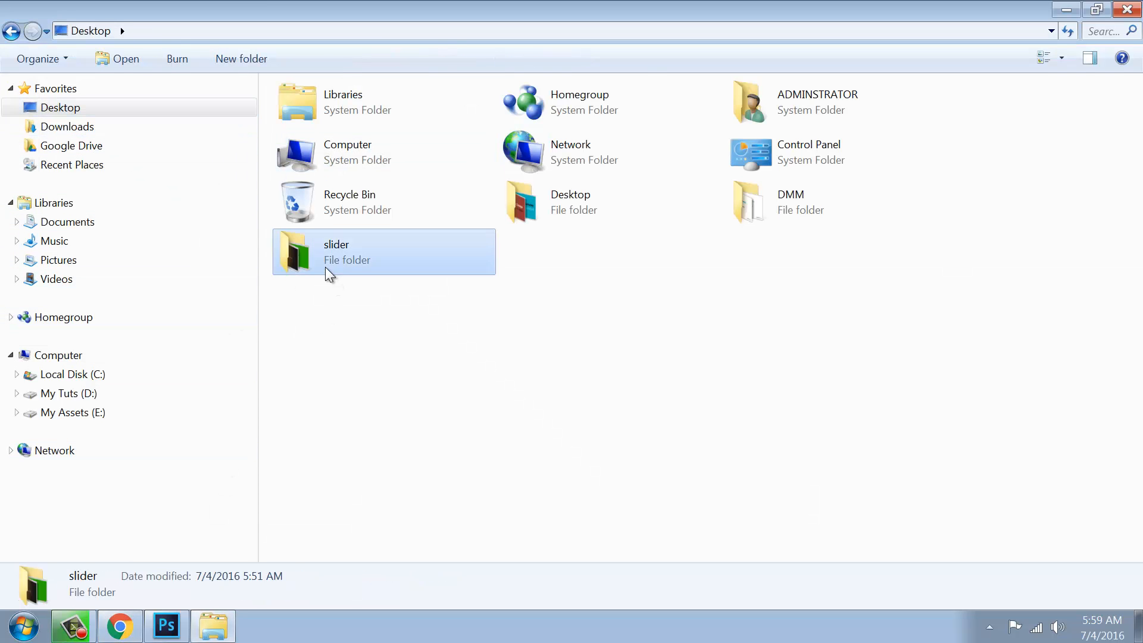
click(298, 97)
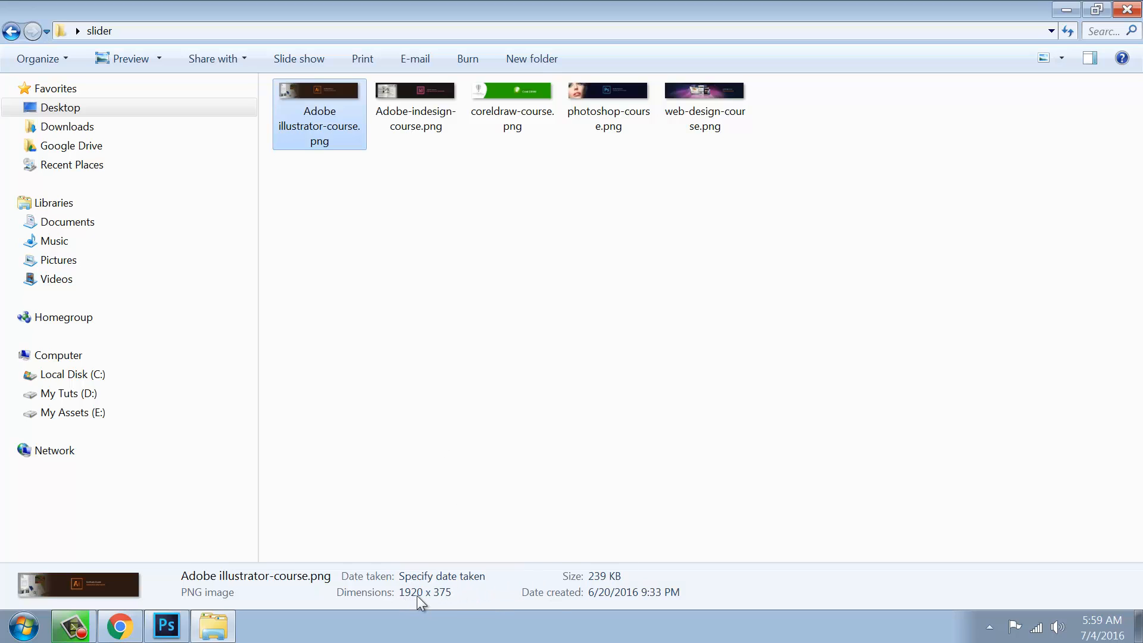
click(1066, 10)
Set the new slider's width to 1920 px and height to 375 px, and save the slideshow.
double_click(977, 285)
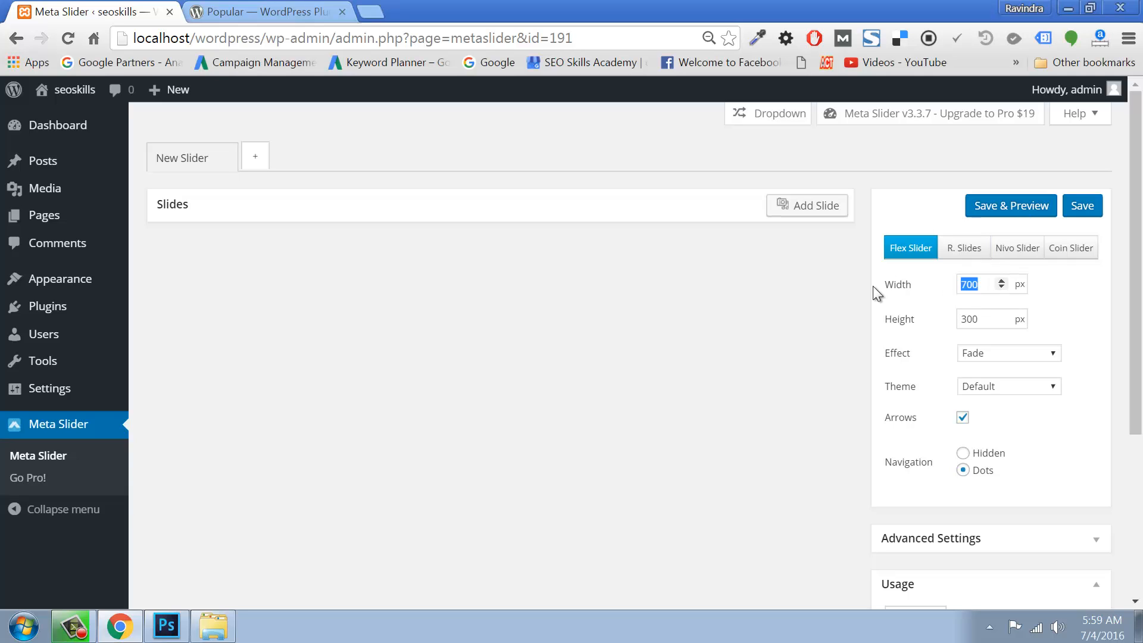
text(1920)
key(Tab)
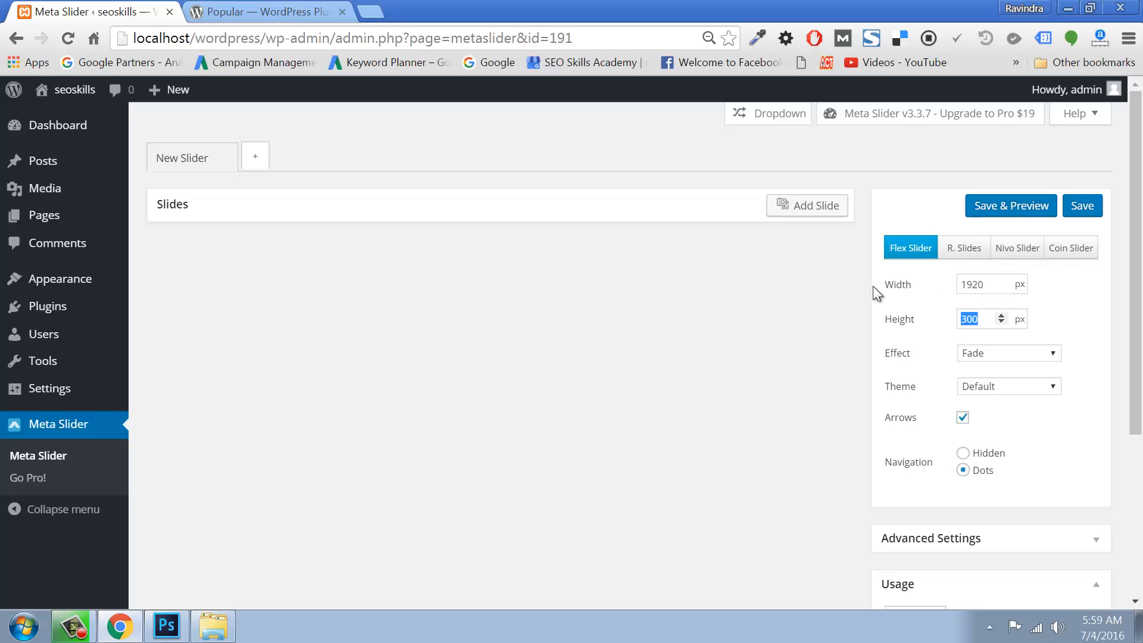
text(375)
click(1070, 210)
Upload the five course banner PNGs from the desktop's slider folder and add them all to the slideshow as slides.
click(800, 209)
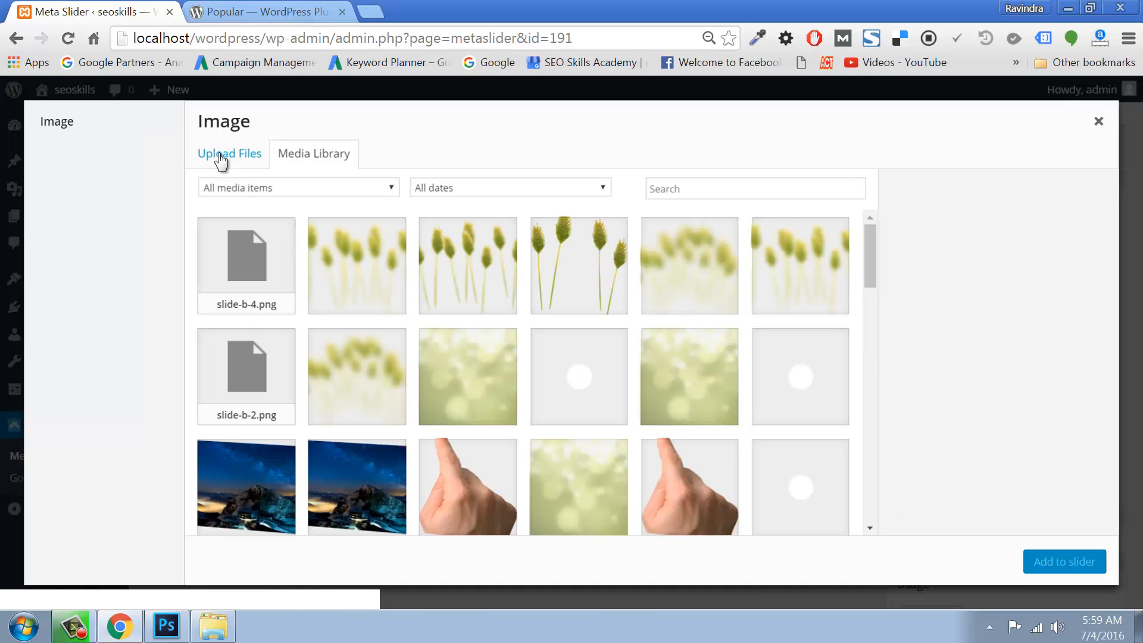
click(223, 156)
click(685, 373)
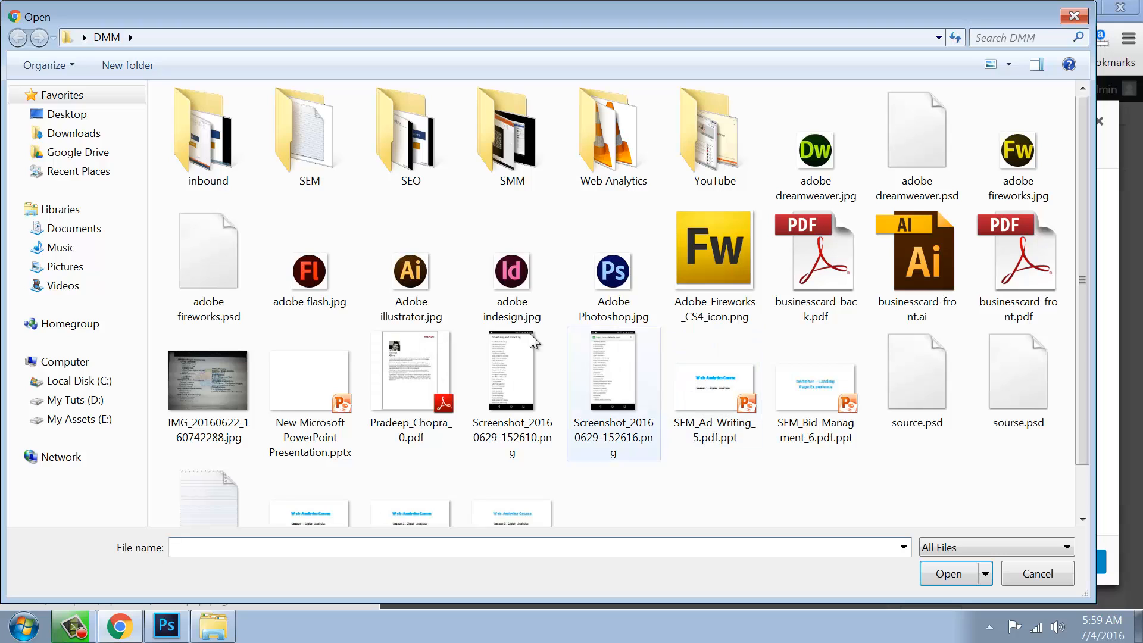
click(78, 114)
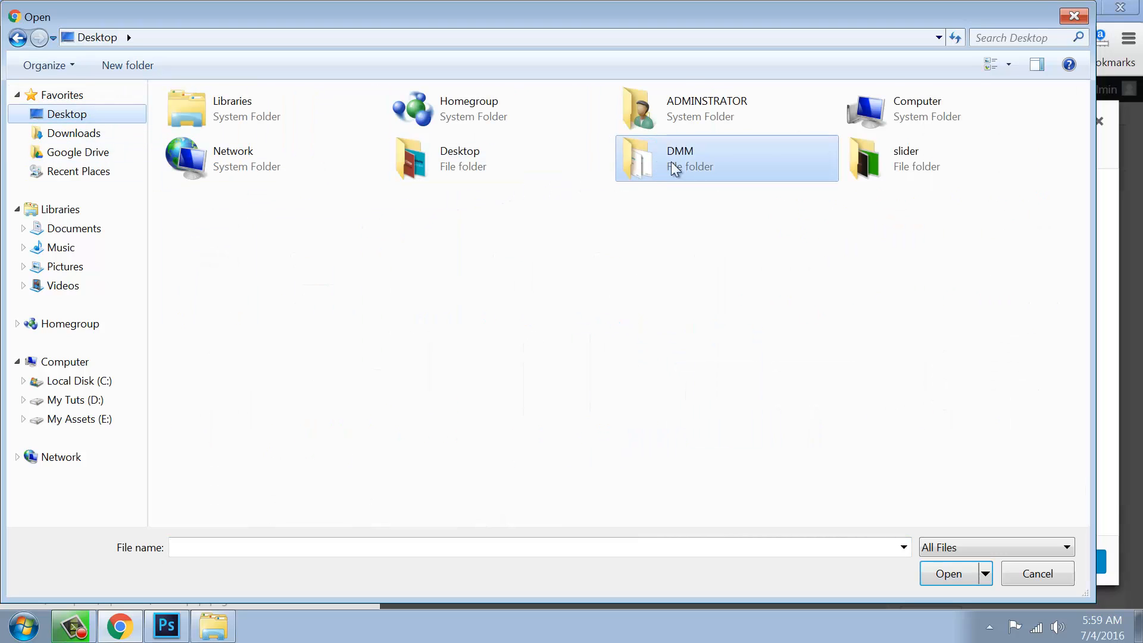
double_click(881, 159)
drag(825, 214, 162, 81)
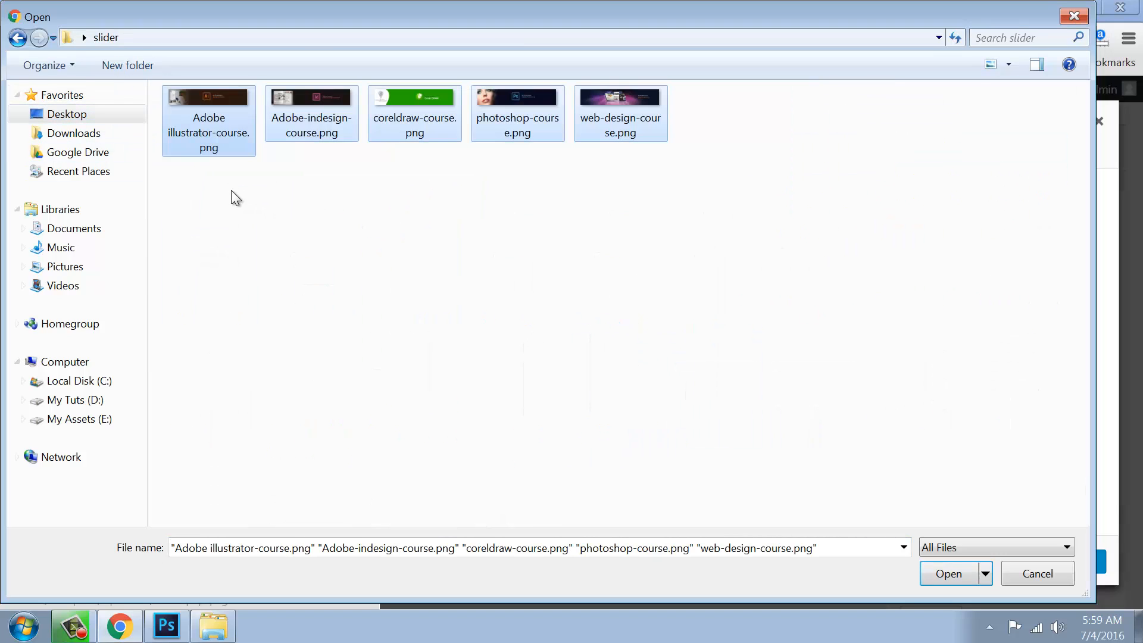
key(Return)
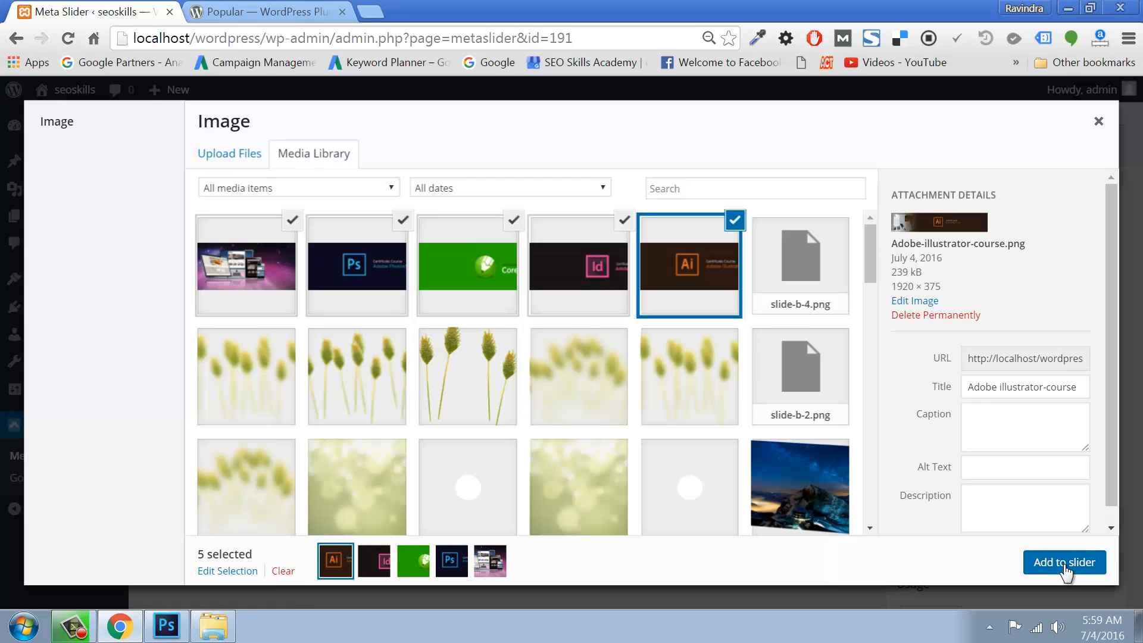
click(1064, 562)
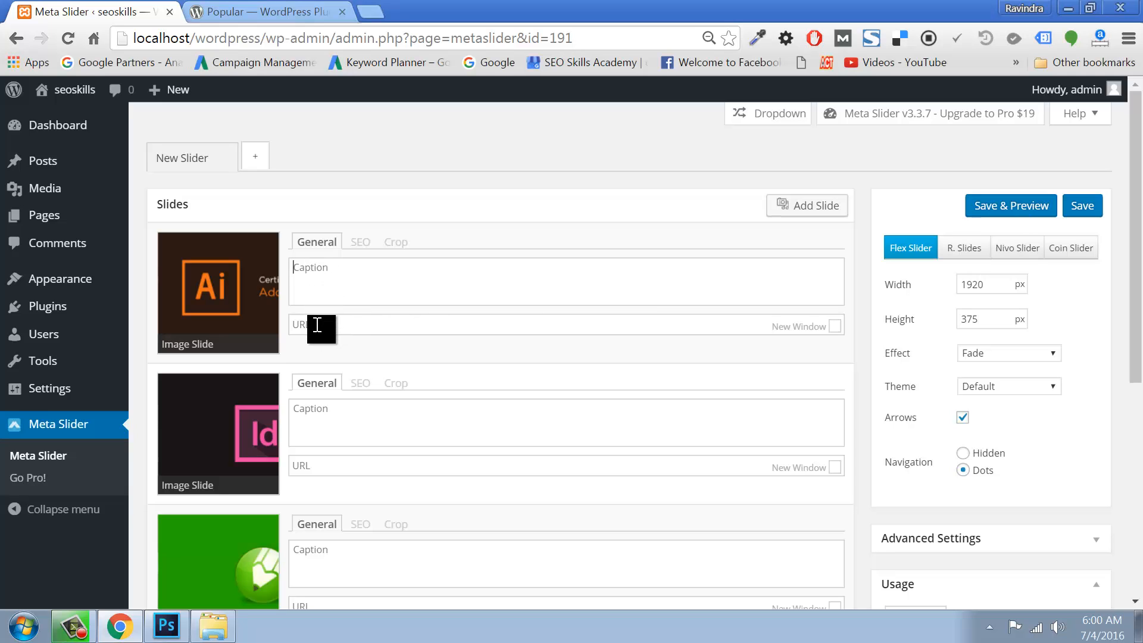
Look over the added slides and try the R. Slides, Nivo Slider and Coin Slider types before returning to Flex Slider.
scroll(331, 427, down, 8)
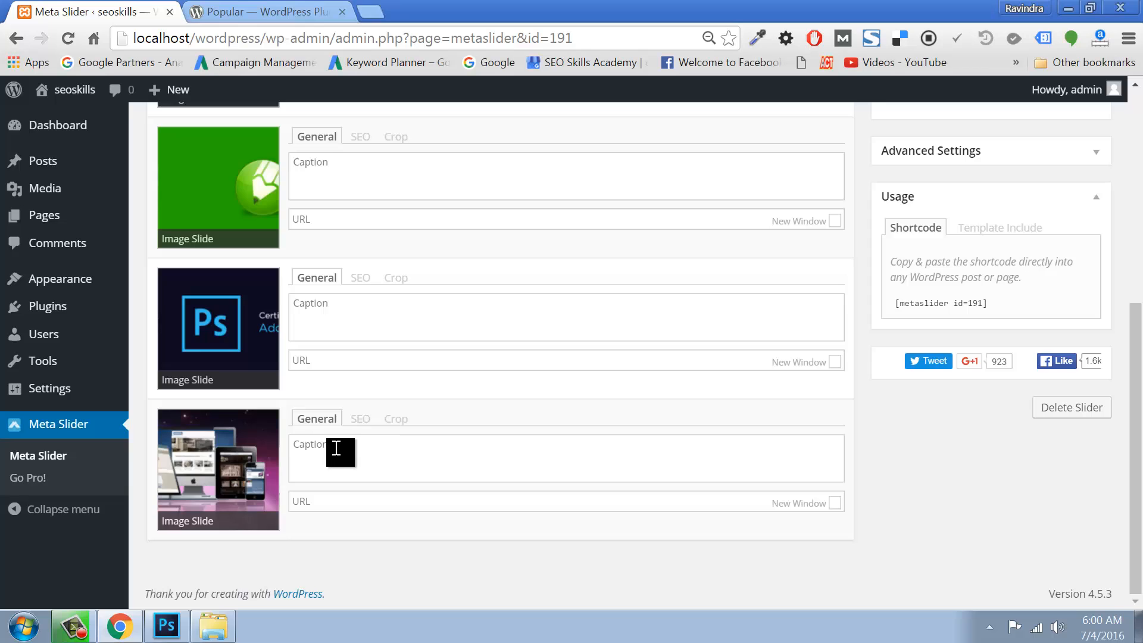
scroll(352, 429, up, 8)
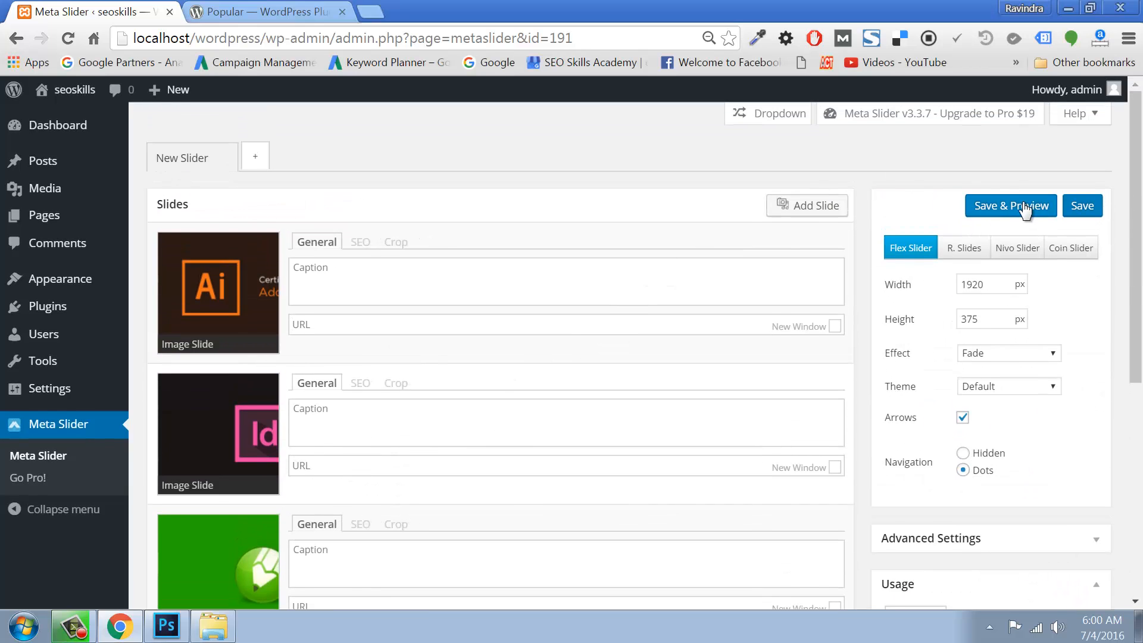
click(958, 251)
click(1019, 253)
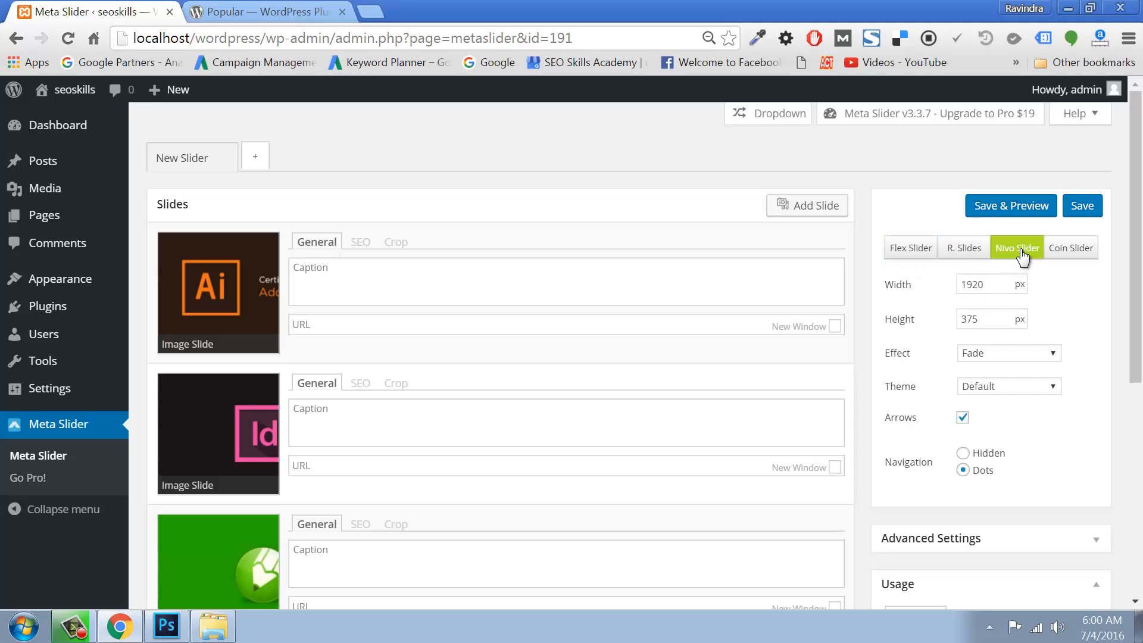
click(1072, 253)
click(908, 251)
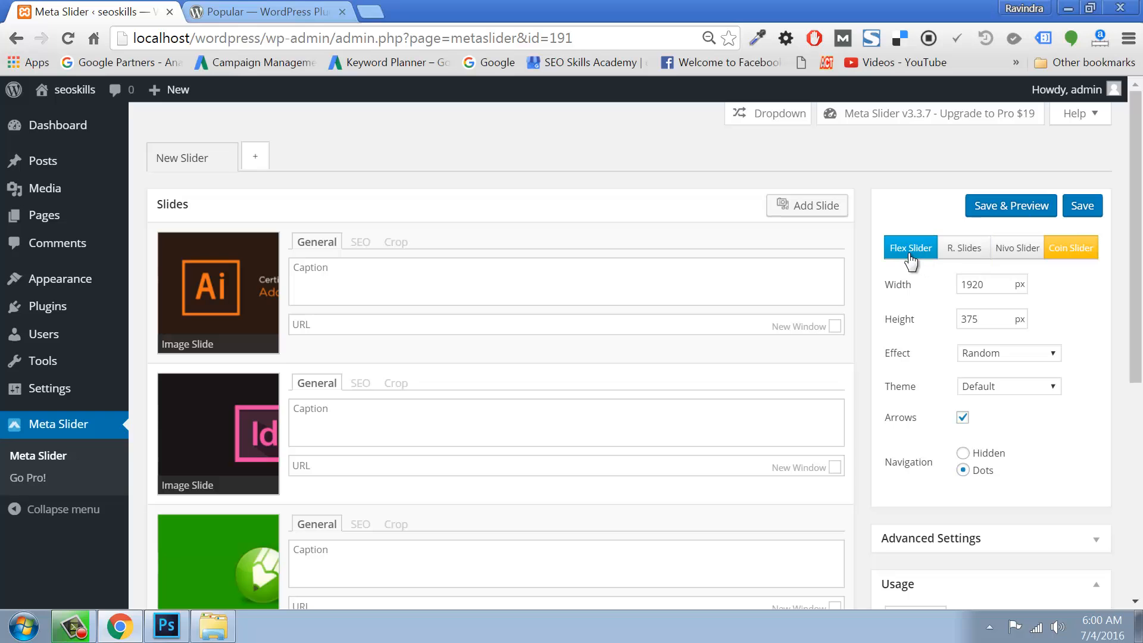
Copy the slideshow's shortcode [metaslider id=191] from the Usage section.
scroll(949, 387, down, 5)
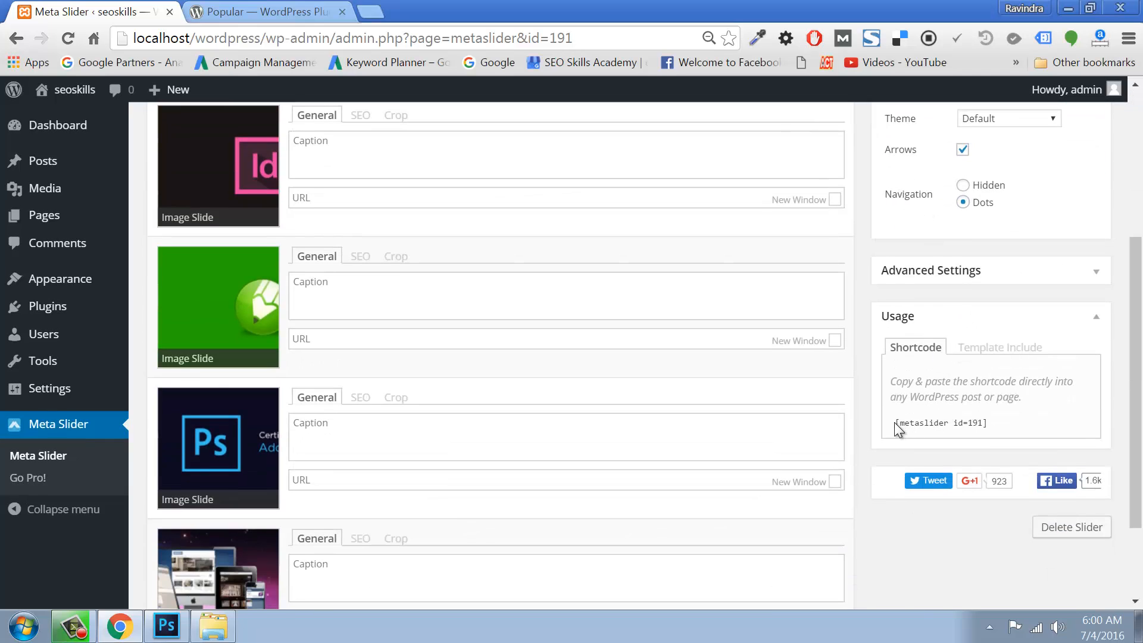
drag(894, 423, 989, 428)
right_click(975, 423)
click(877, 435)
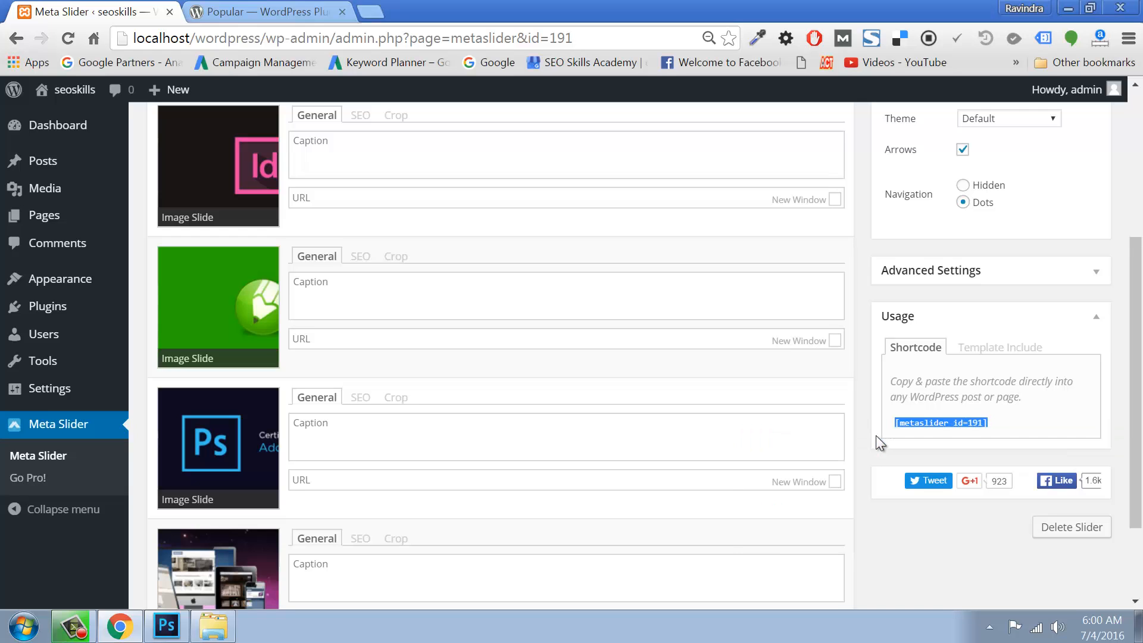
Browse the transition effects while keeping Fade, and try out the R. Slides, Nivo Slider and Coin Slider types again.
scroll(837, 417, up, 5)
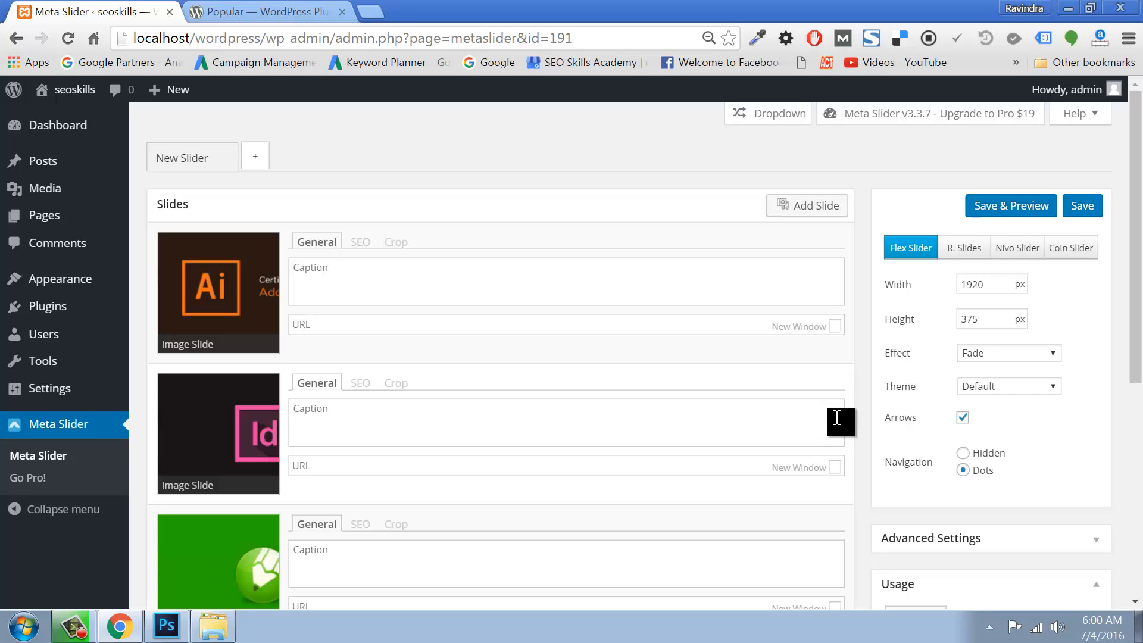
click(1056, 353)
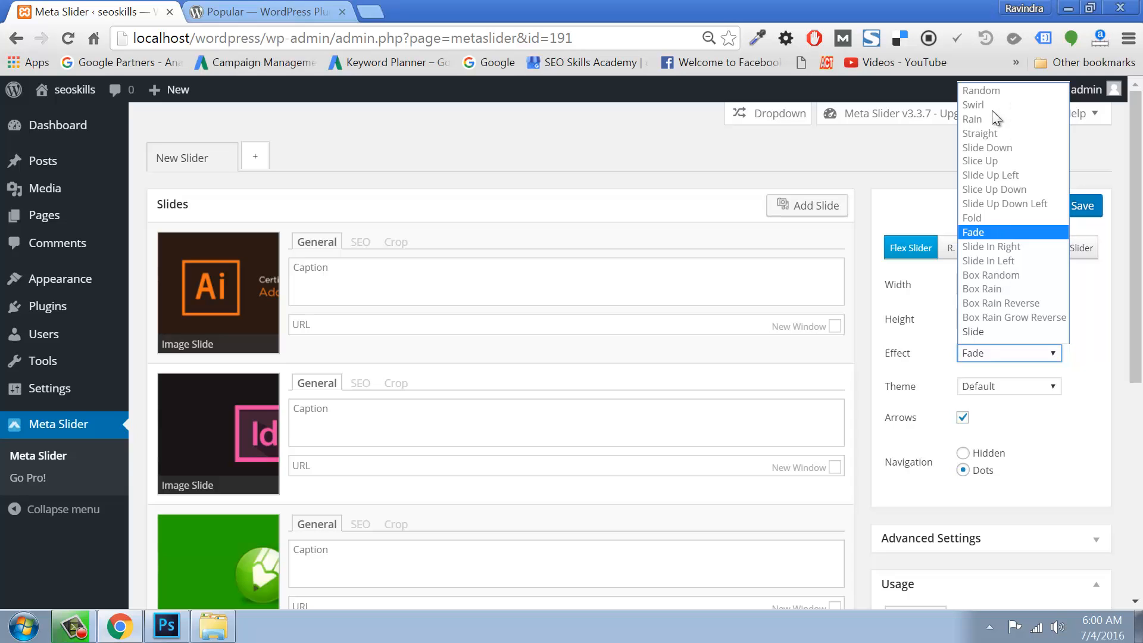
click(979, 234)
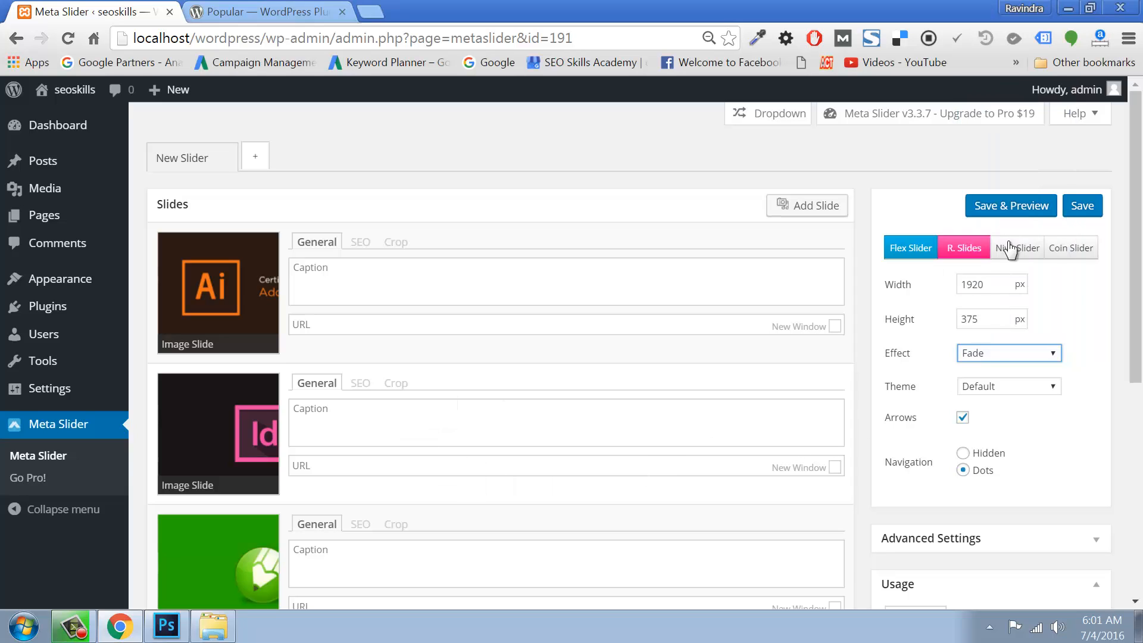
click(968, 248)
click(1034, 250)
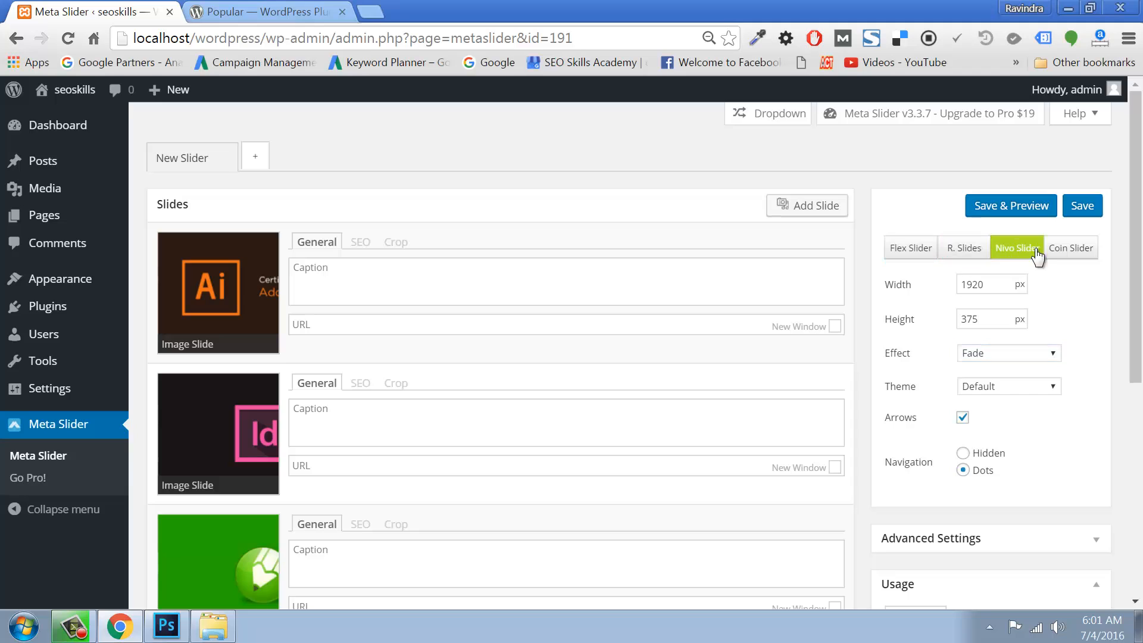
click(1070, 250)
click(1021, 250)
click(970, 250)
Set the slider type to Flex Slider and save the slideshow.
click(908, 249)
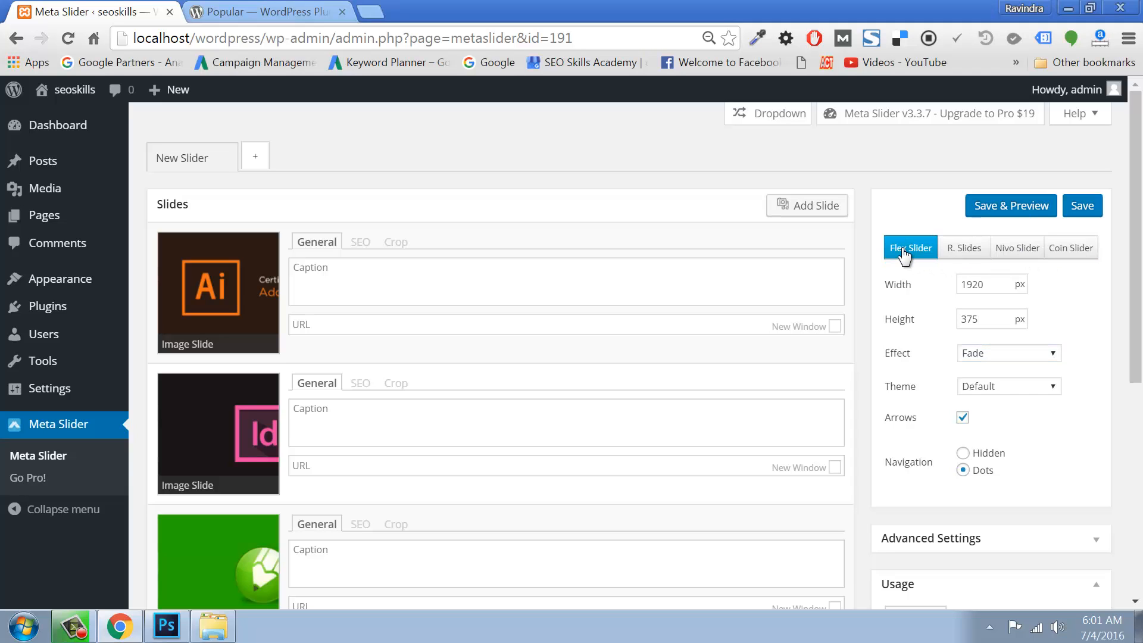
click(983, 284)
click(1082, 206)
Open the AboutUs page for editing from the list of all pages.
mouse_move(28, 304)
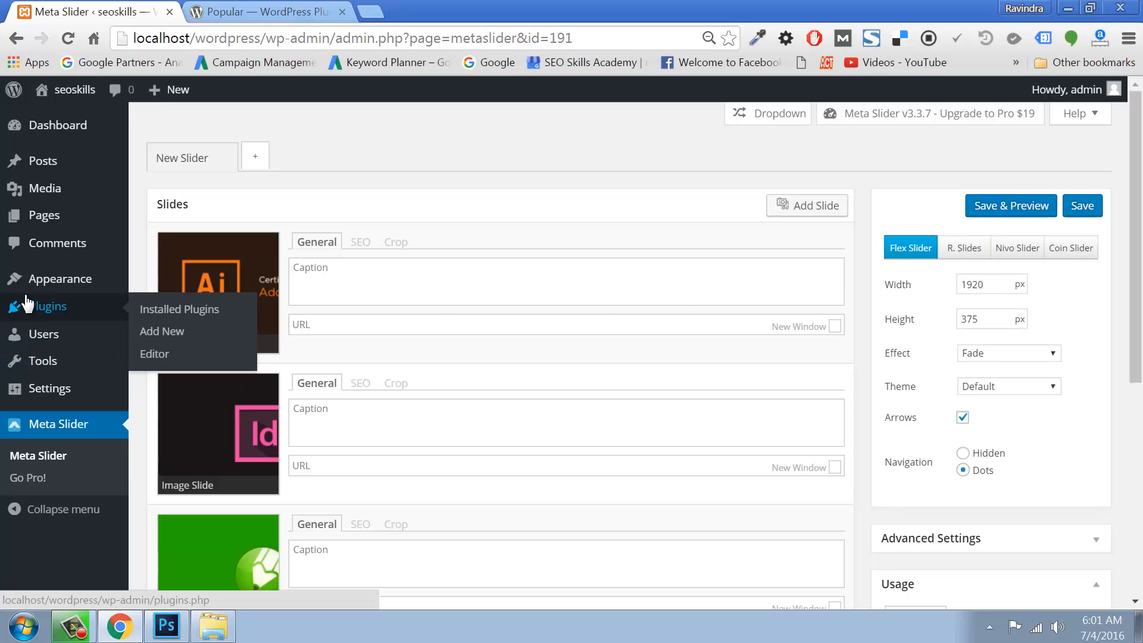
mouse_move(48, 220)
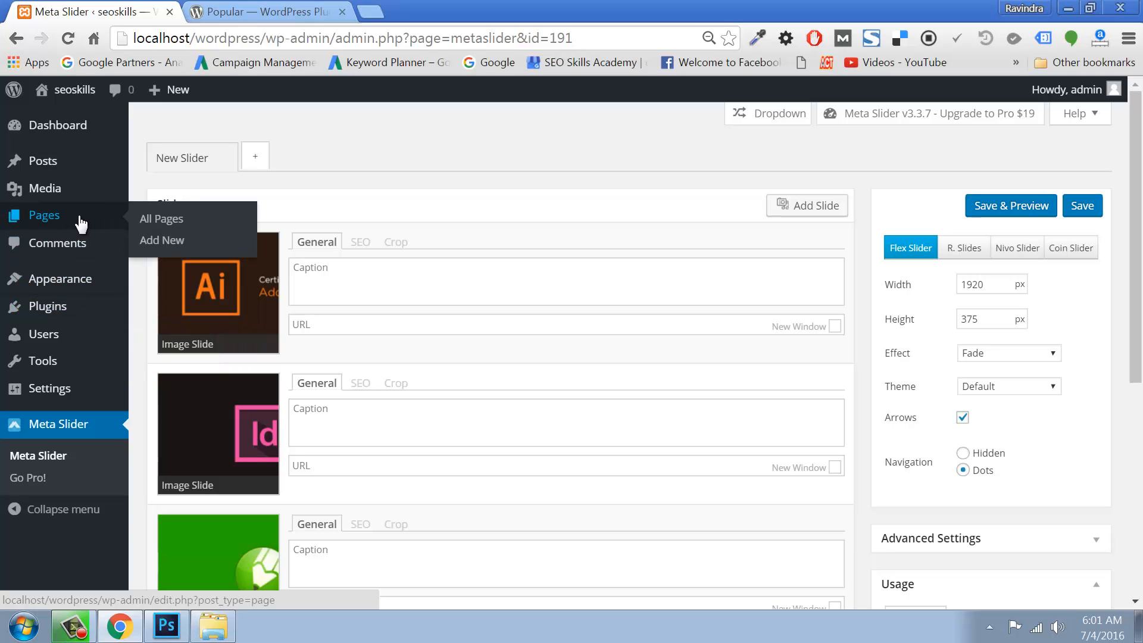
click(145, 222)
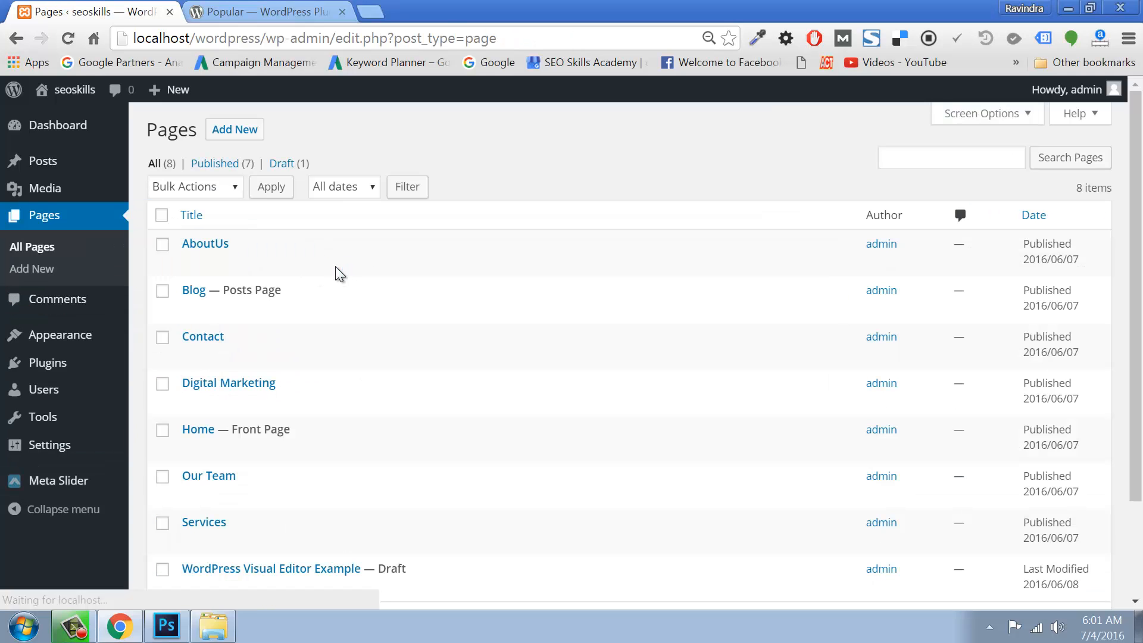
mouse_move(293, 269)
click(191, 264)
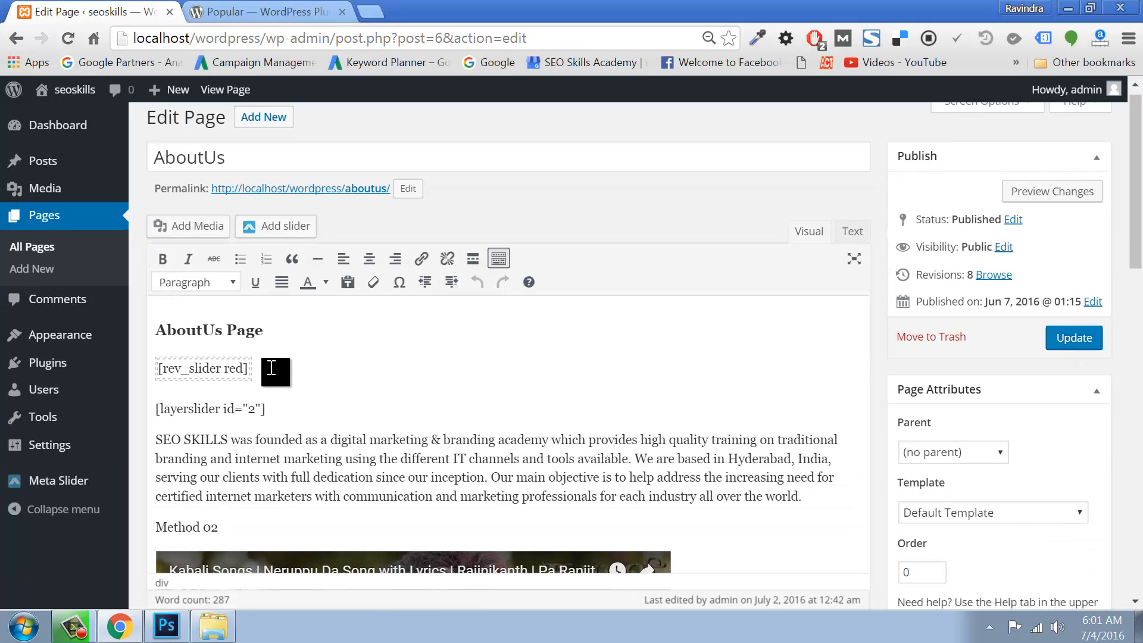
Replace the [rev_slider red] and [layerslider id="2"] shortcodes with [metaslider id=191] under the AboutUs Page heading, and update the page.
drag(273, 370, 146, 377)
key(Delete)
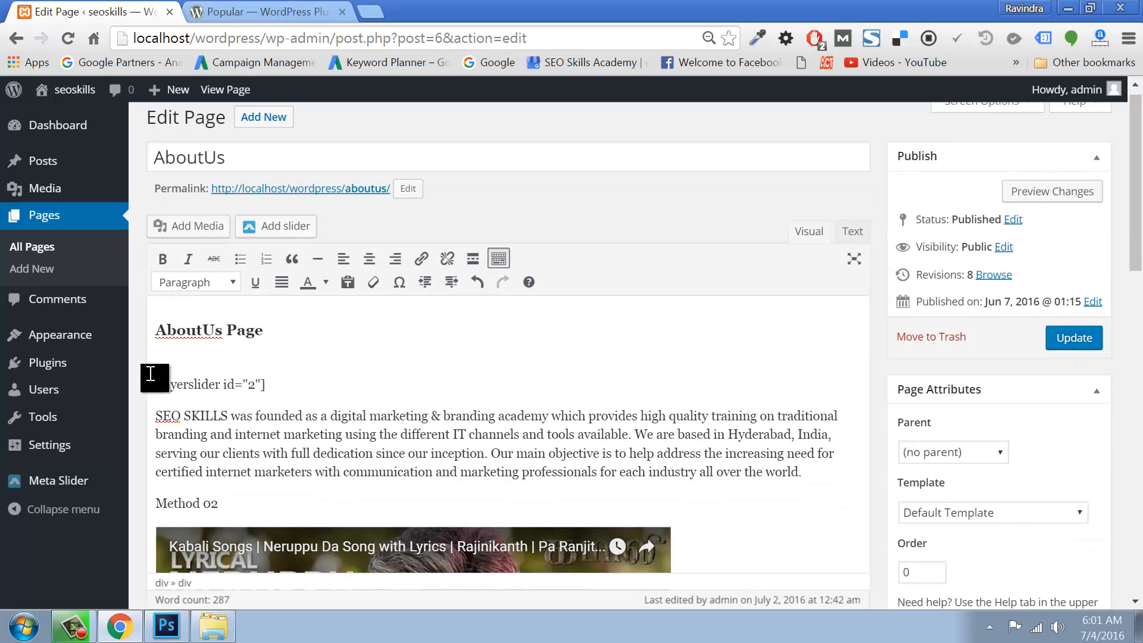
drag(298, 383, 148, 386)
mouse_move(92, 390)
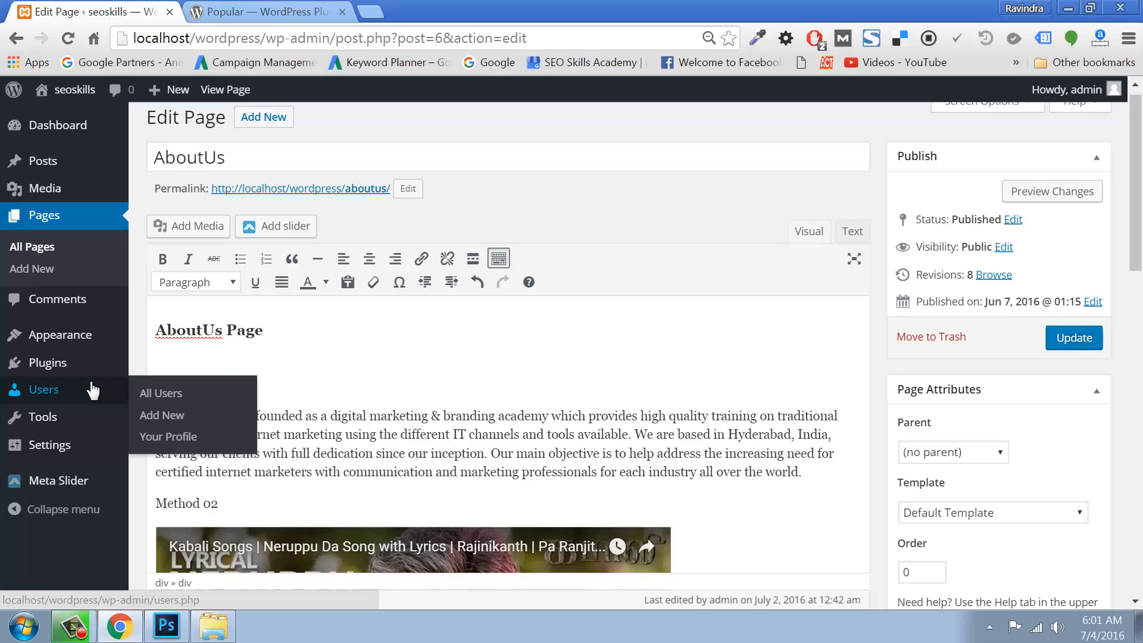
key(ctrl+v)
click(304, 365)
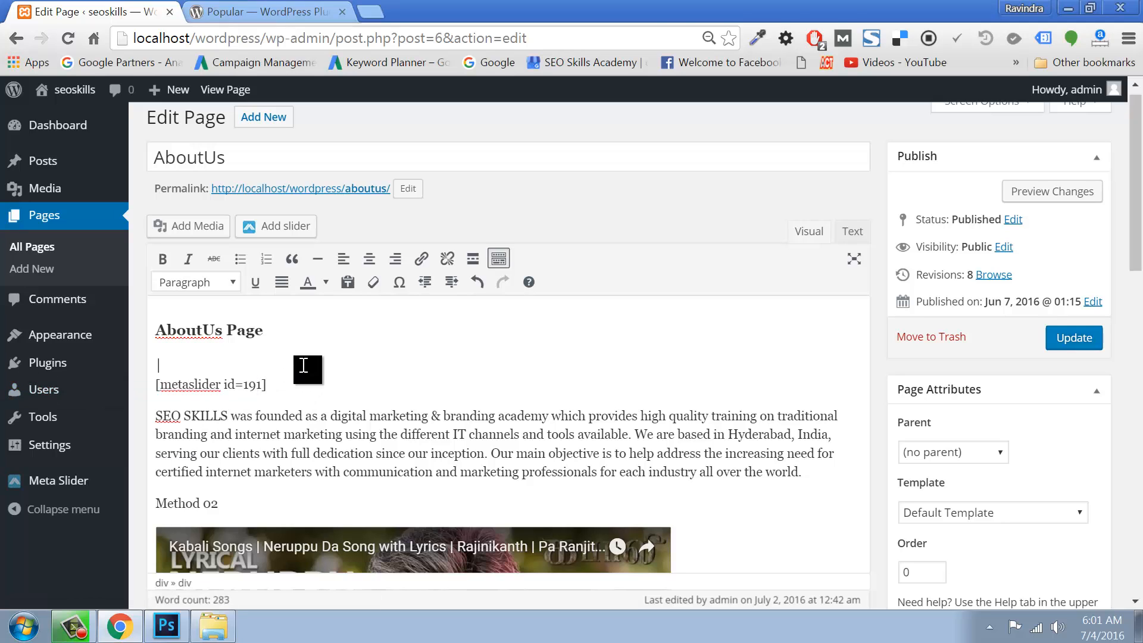
key(Delete)
drag(273, 365, 156, 365)
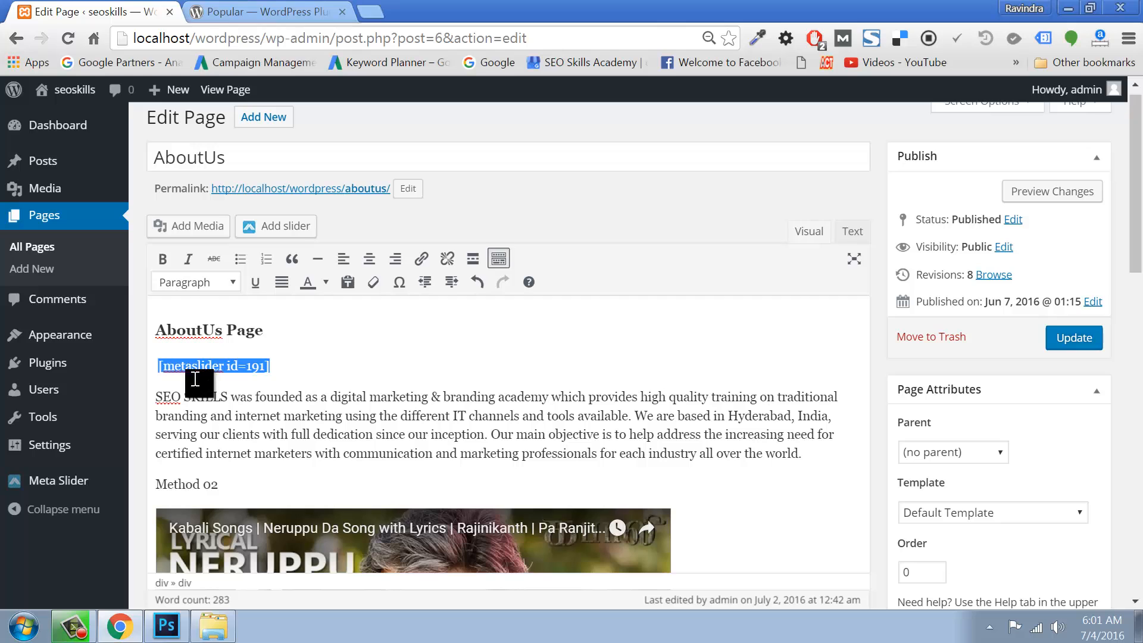
click(1073, 340)
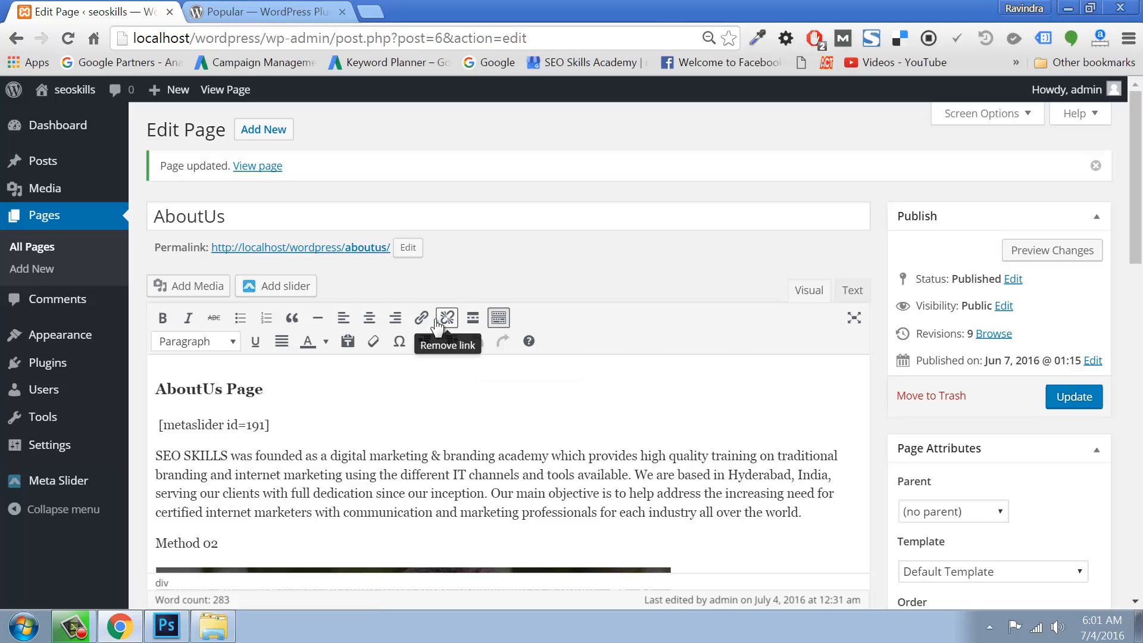
View the live AboutUs page in a new tab, check the third to fifth slides of its slideshow, and close the tab.
right_click(338, 248)
click(390, 263)
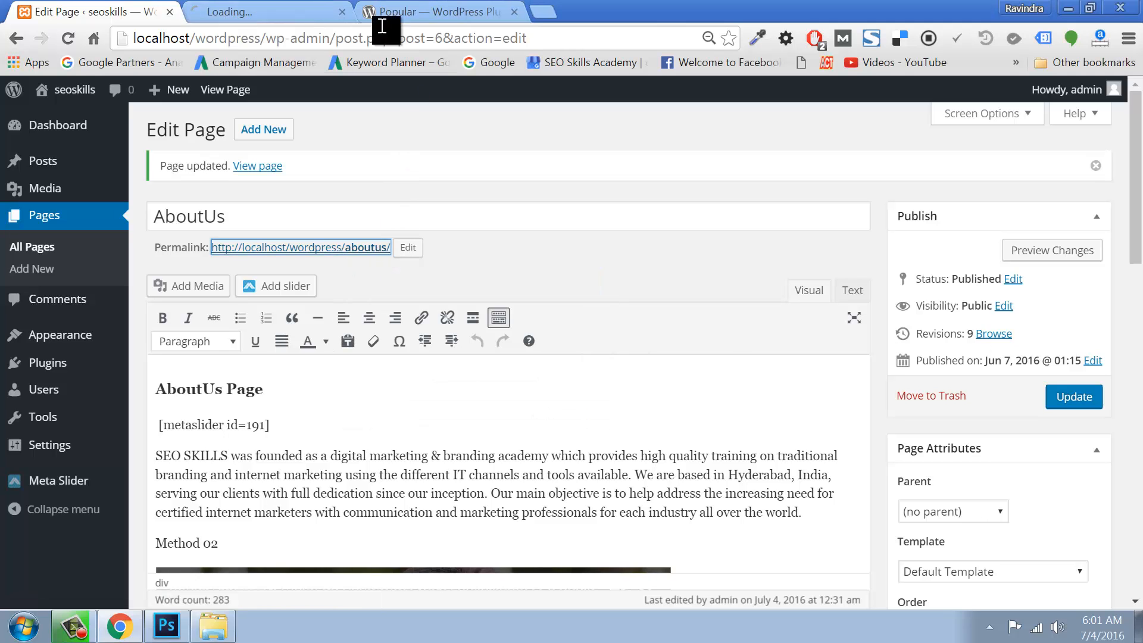
click(244, 11)
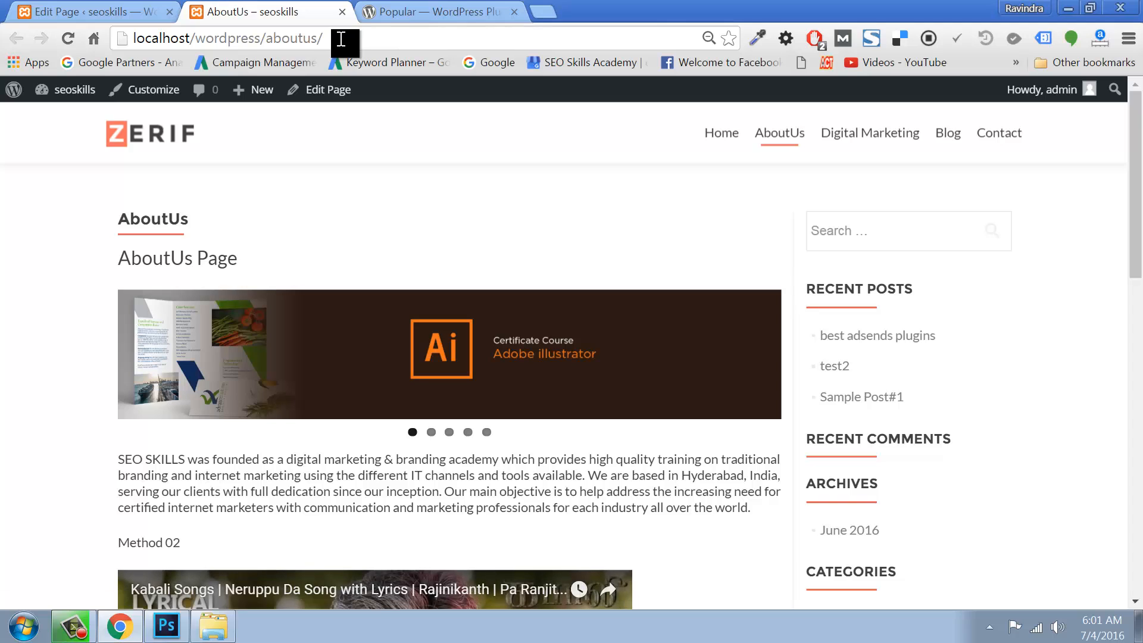
click(343, 31)
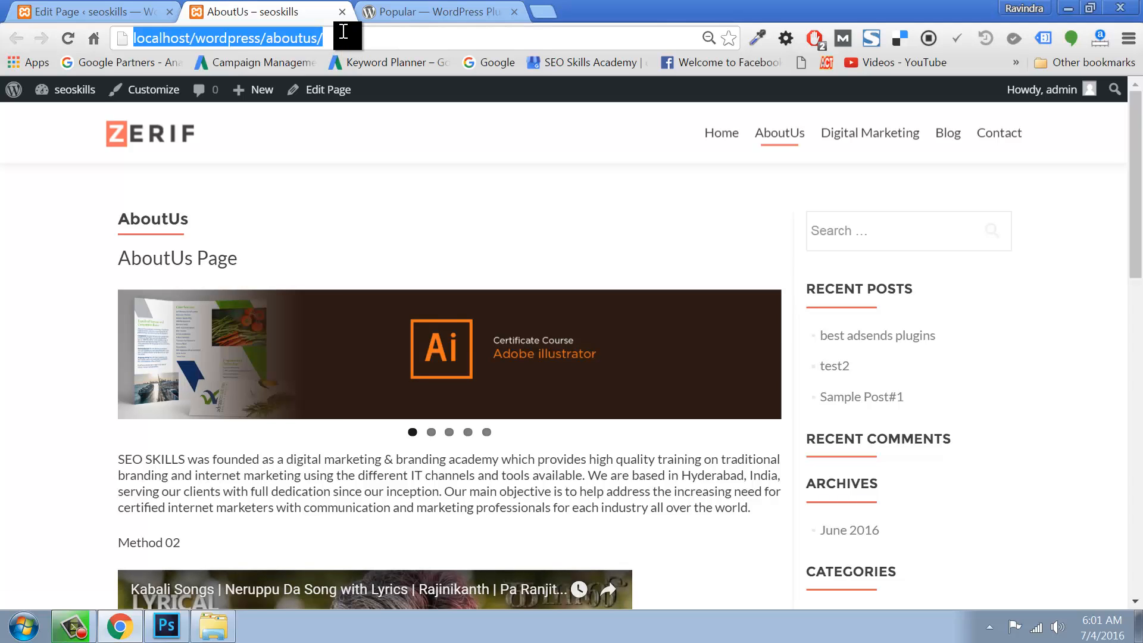
click(450, 432)
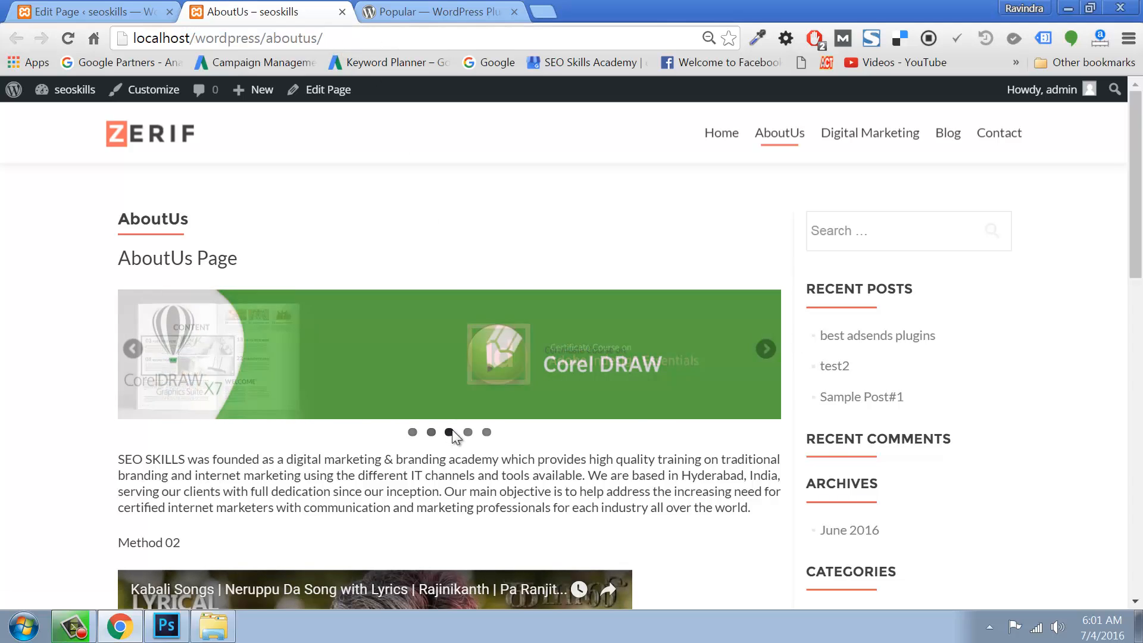
click(468, 433)
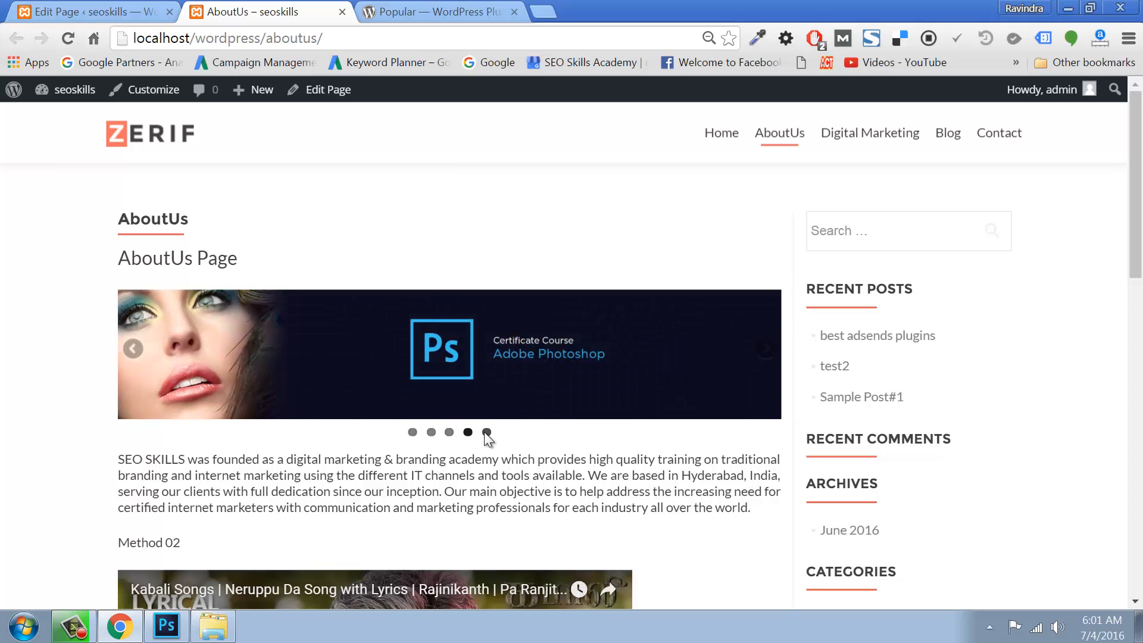
click(487, 433)
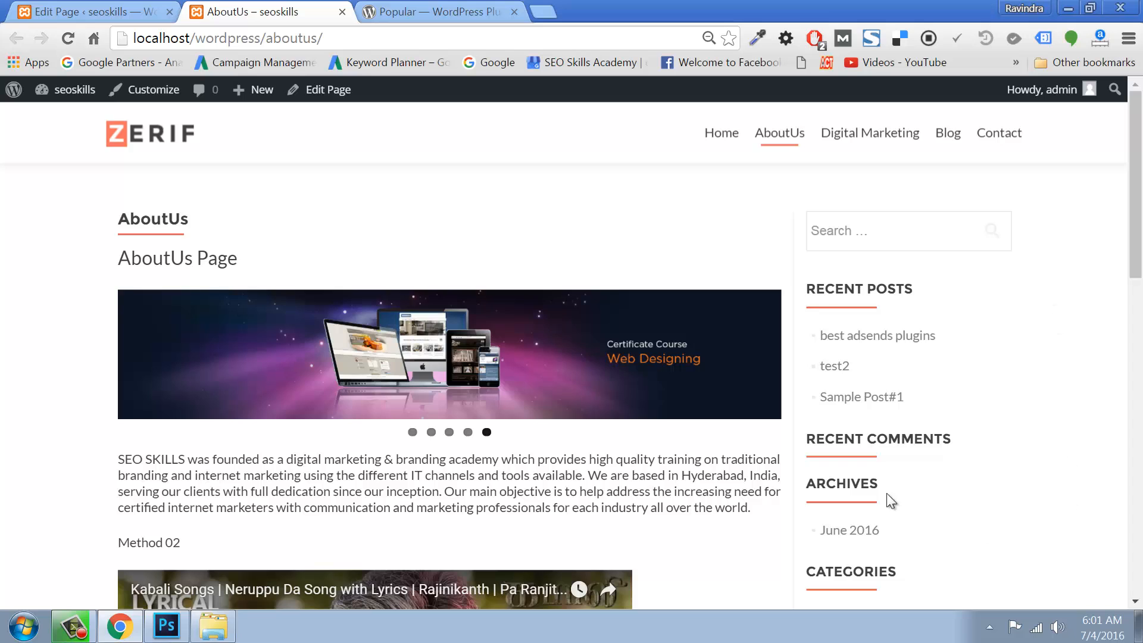
click(342, 12)
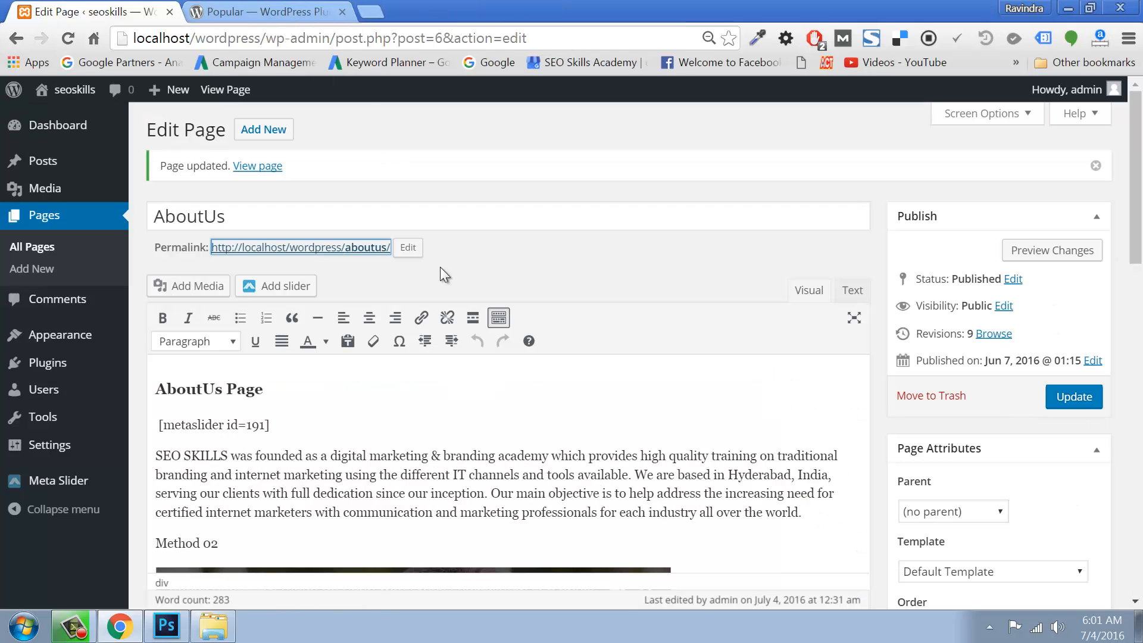
Set the AboutUs page's template to Full Width Page and update the page.
scroll(484, 384, down, 8)
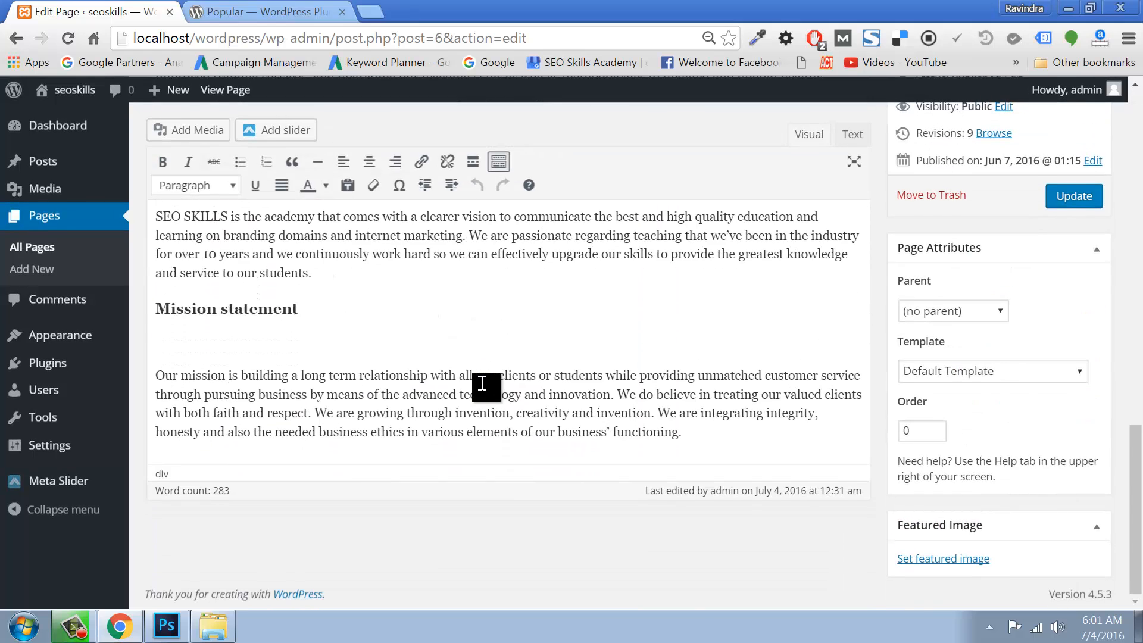
click(1048, 373)
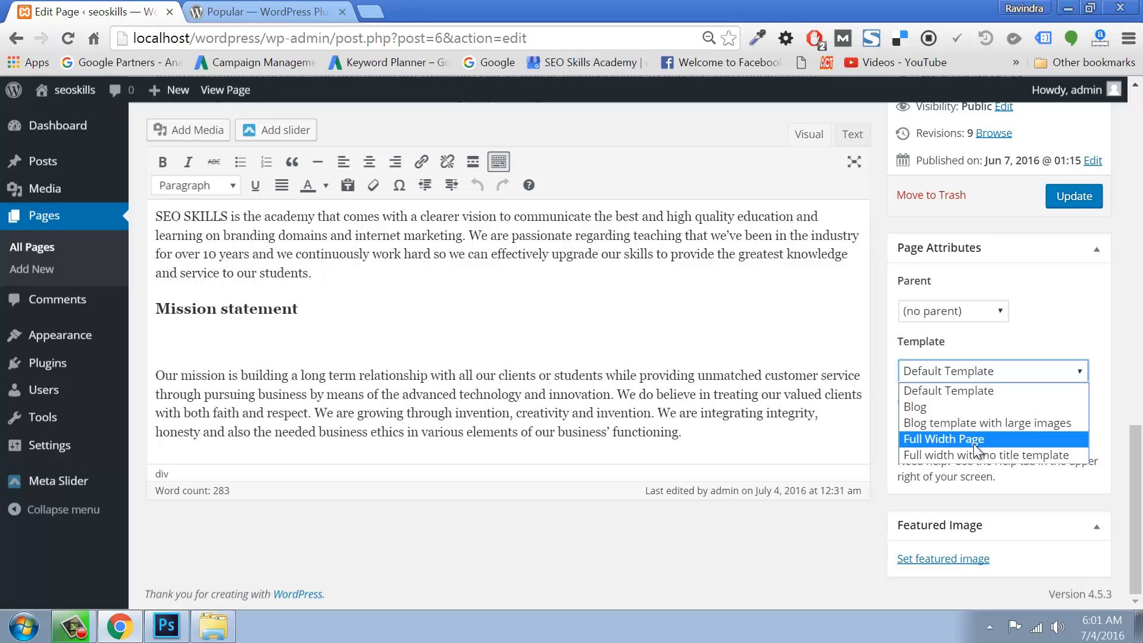
click(942, 439)
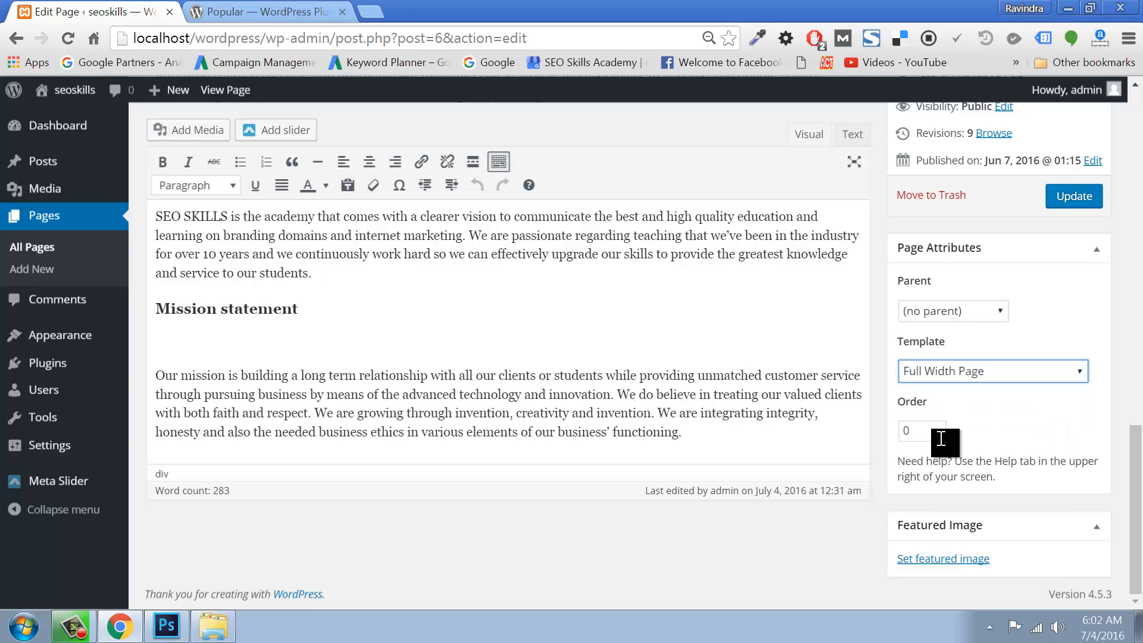
click(1066, 197)
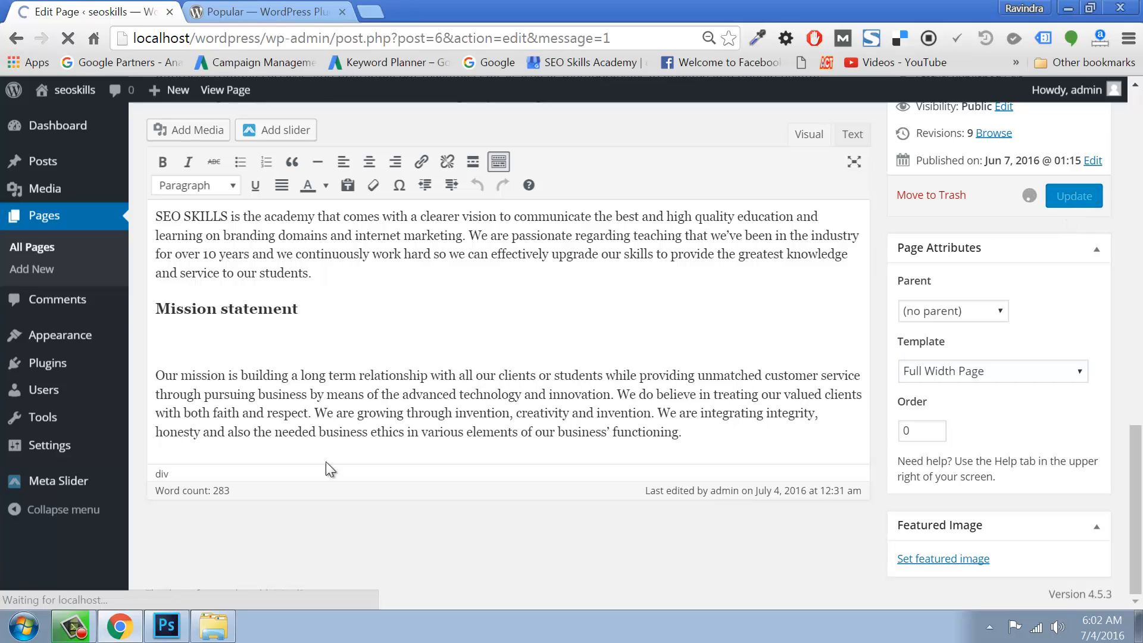
Launch Firefox through the Windows Run dialog and load the live page at localhost/wordpress/aboutus/.
key(super+r)
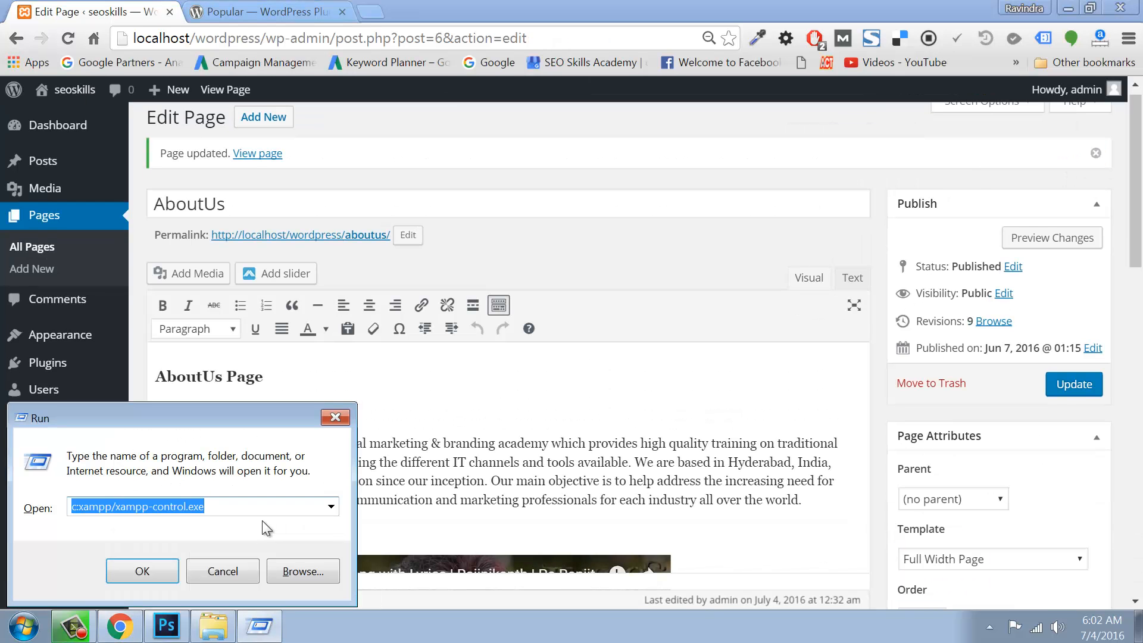
text(fir)
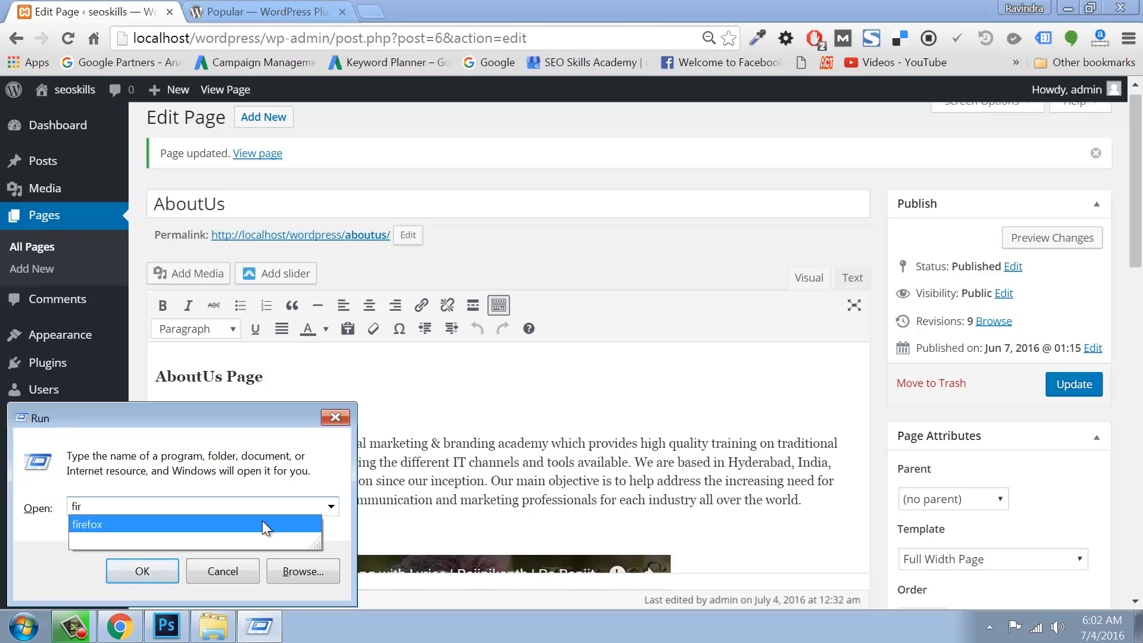
click(259, 524)
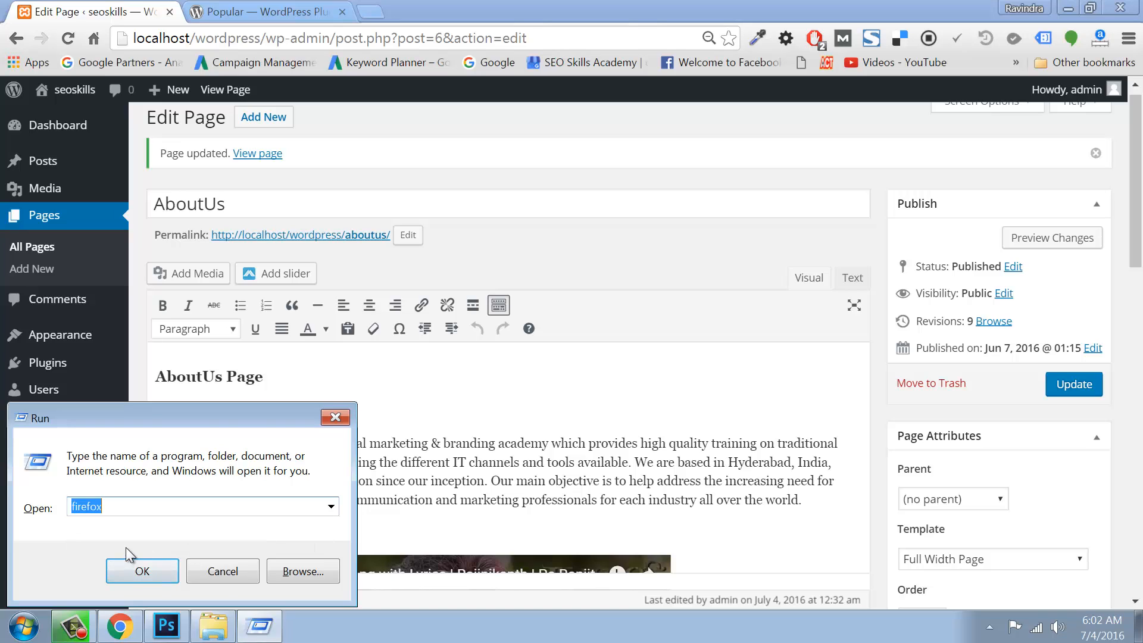
click(137, 572)
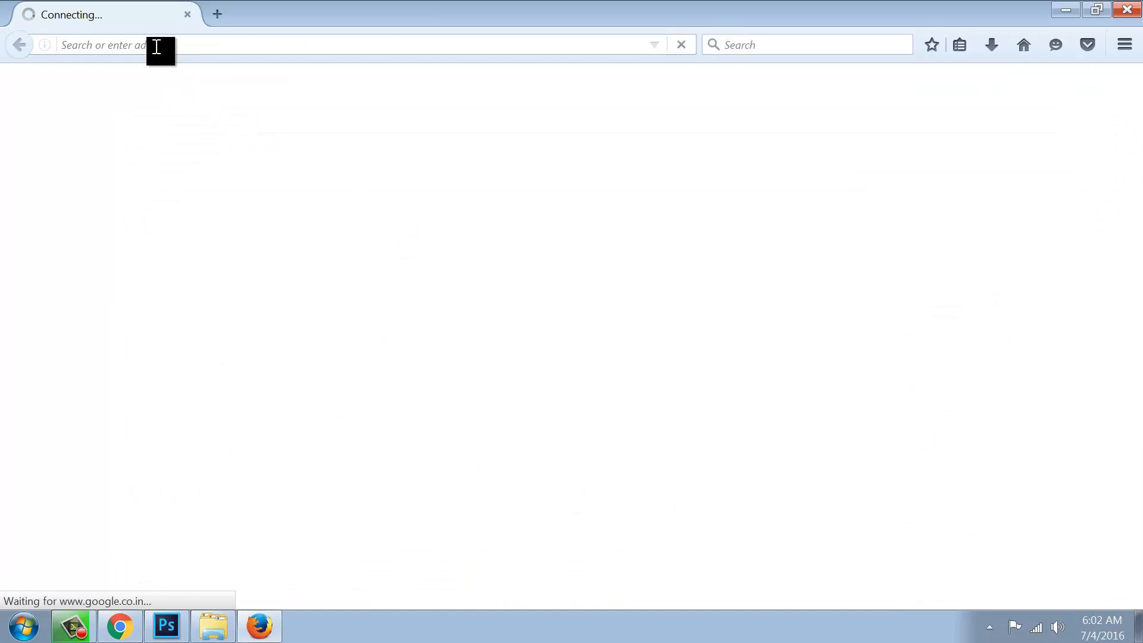
click(157, 46)
text(http://localhost/wordpress/plutus/)
key(Return)
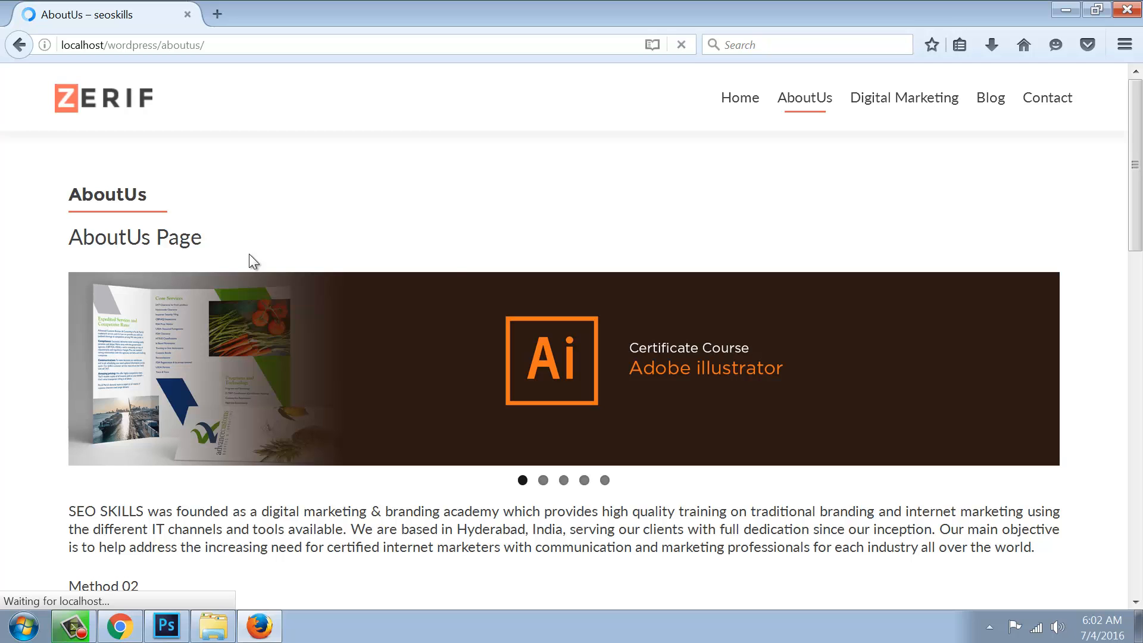
Go through the slides of the AboutUs slideshow with its navigation dots and next arrow.
click(543, 480)
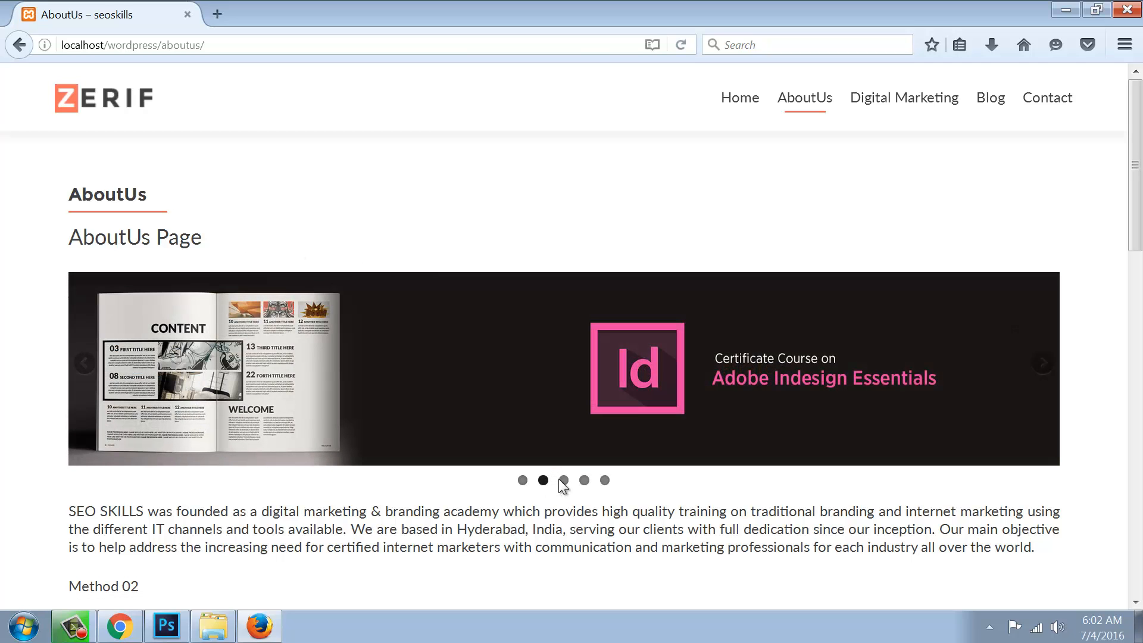
click(564, 483)
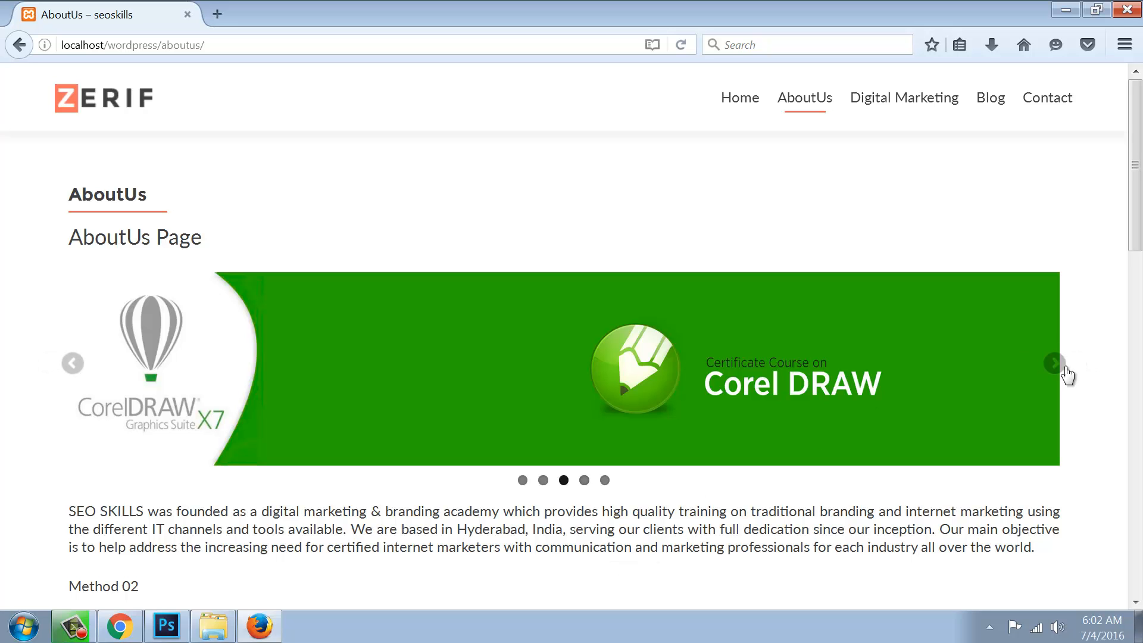
click(1044, 368)
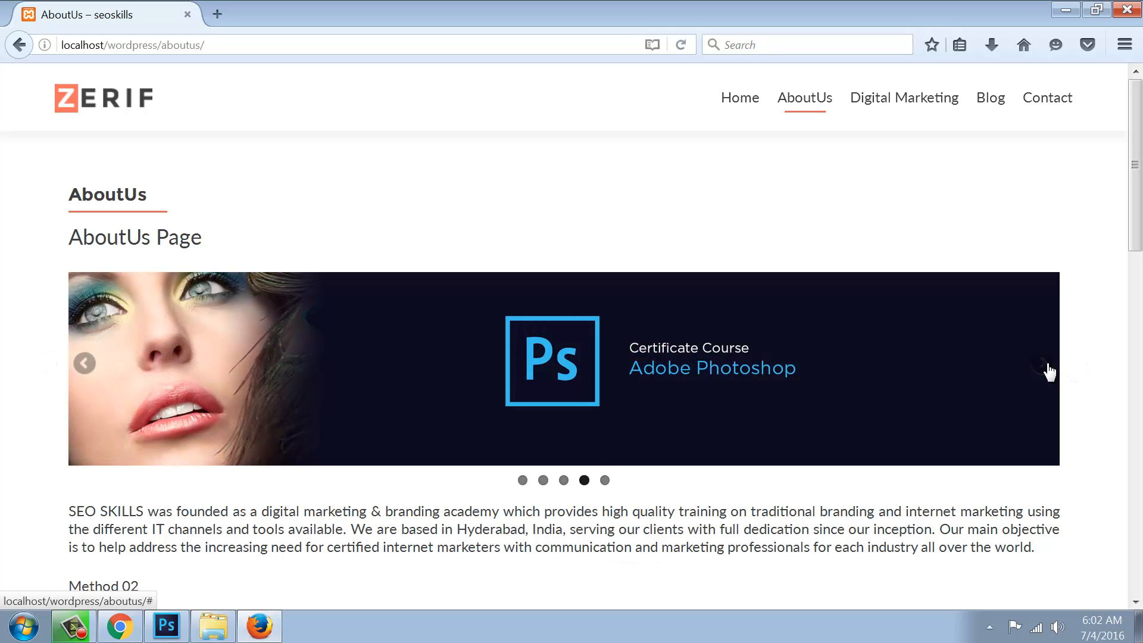
click(1044, 368)
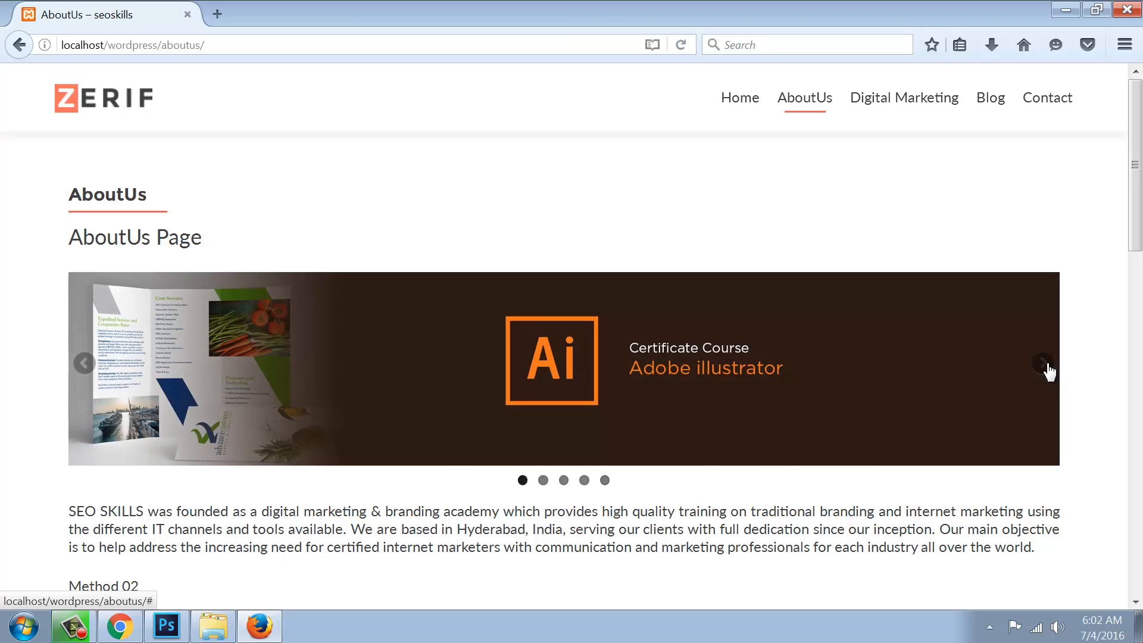
click(1047, 365)
Switch back to Chrome, open the Meta Slider settings, and try the R. Slides type, looking over its transition effects.
click(113, 633)
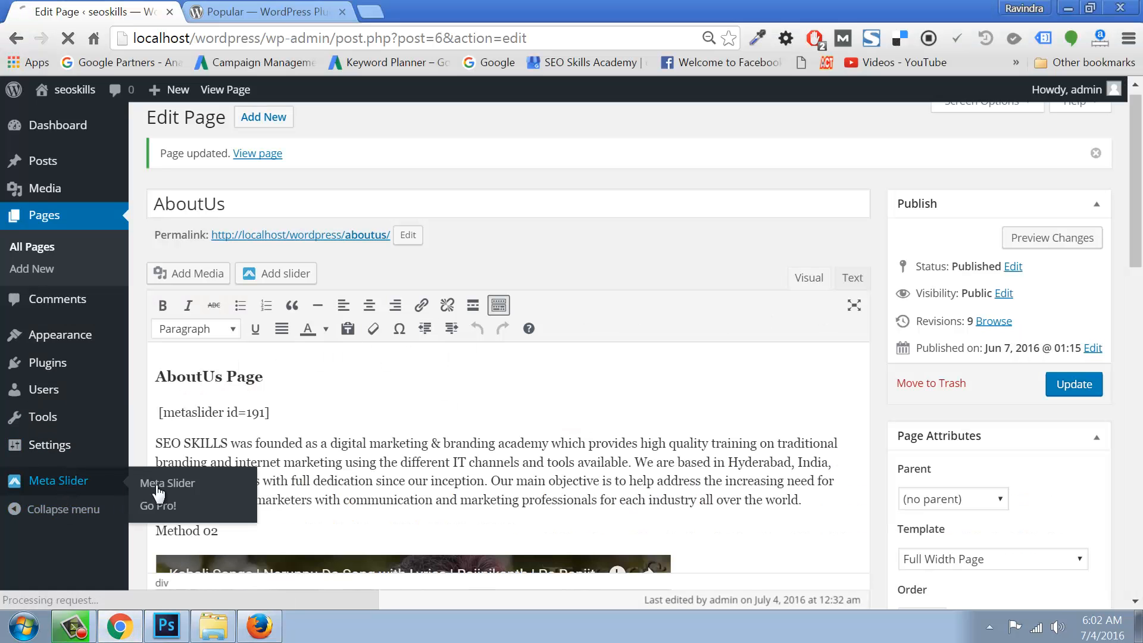
click(158, 482)
click(967, 254)
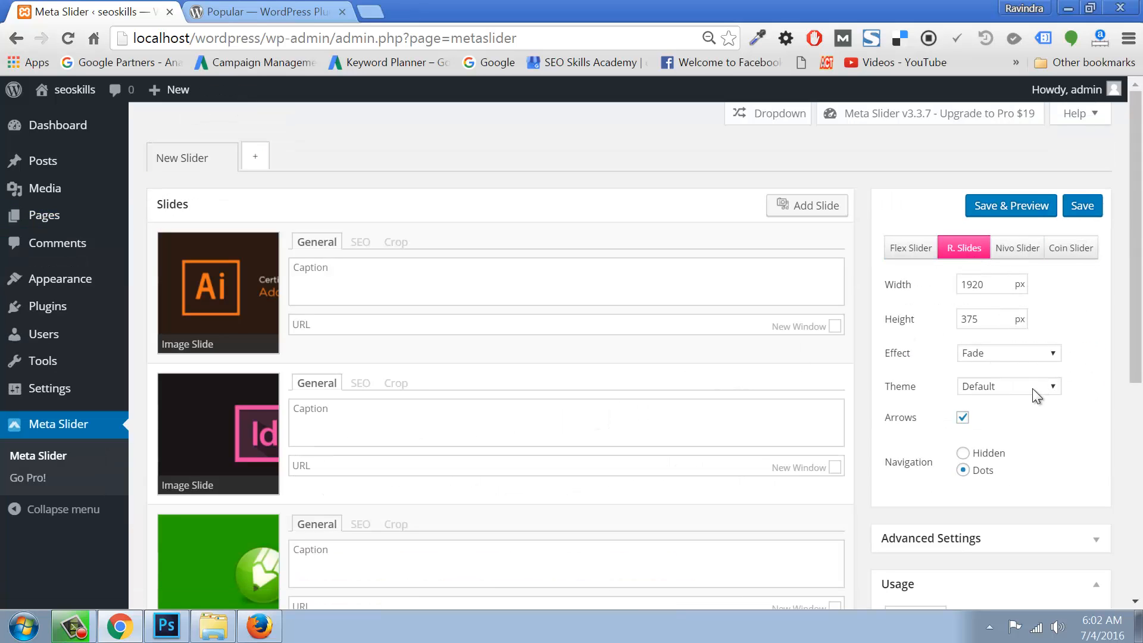
click(1030, 355)
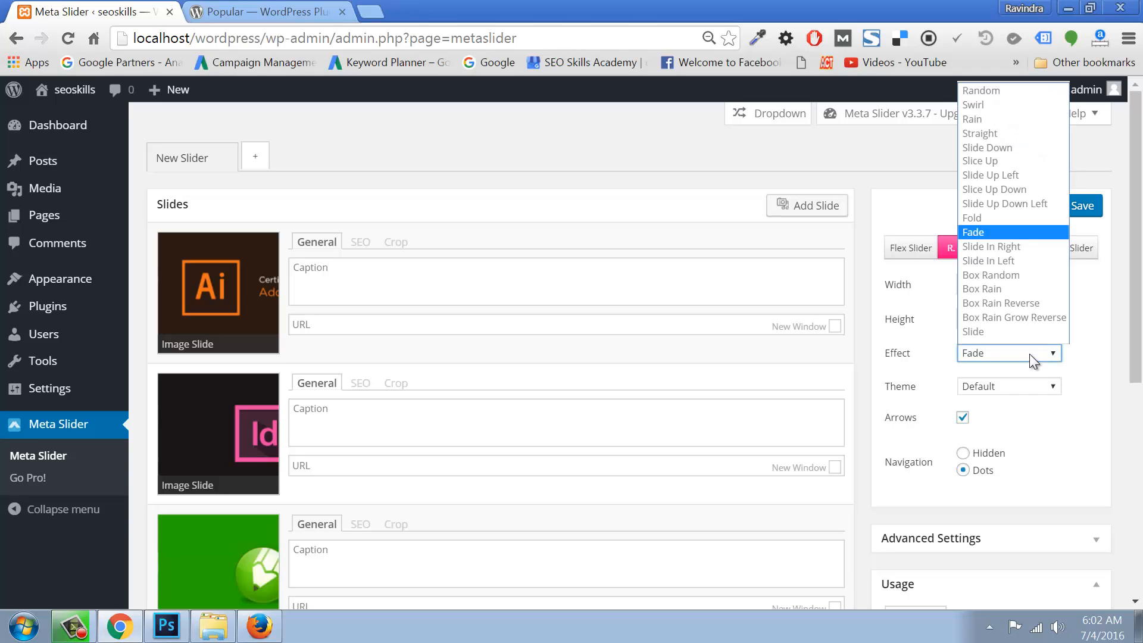
click(1060, 456)
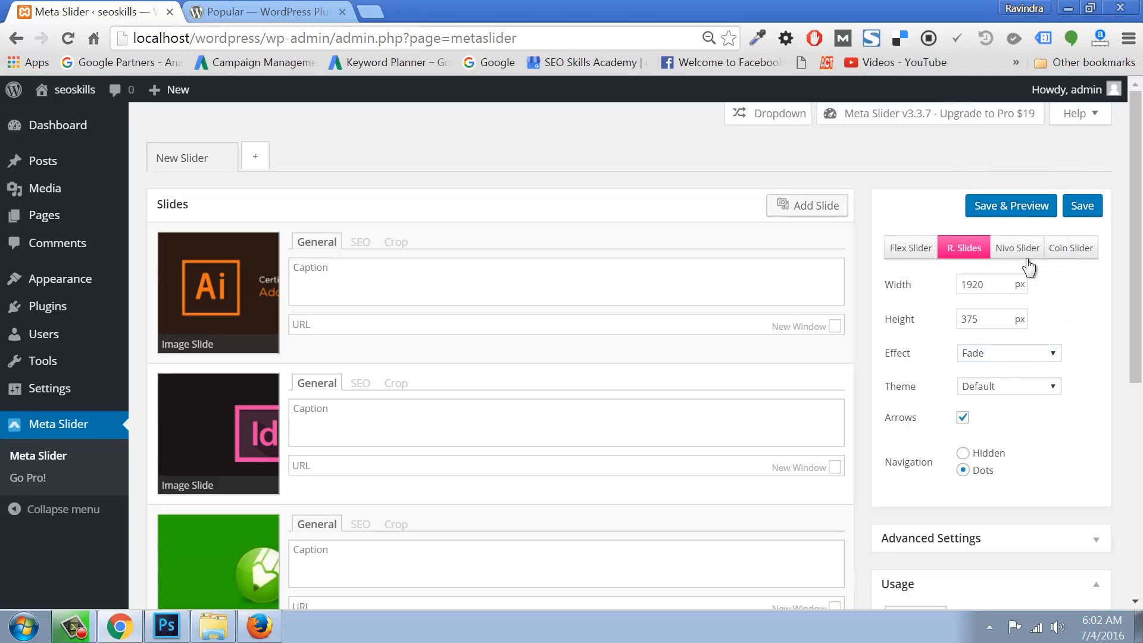
Set the slider type to Coin Slider, keep the Random effect, and save the slideshow.
click(1063, 248)
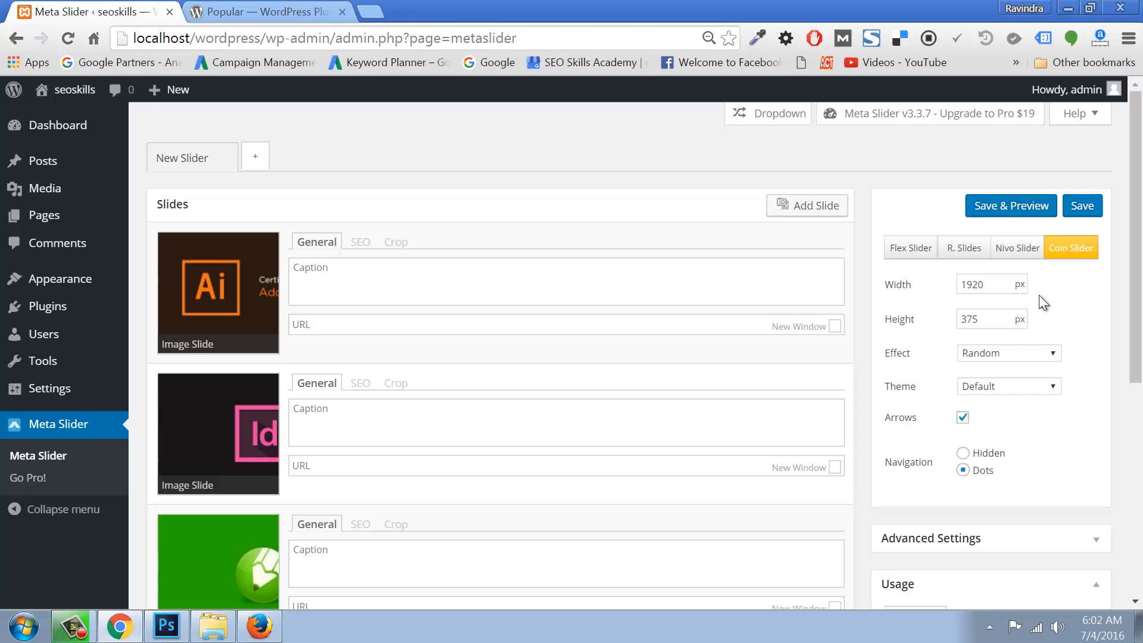
click(1013, 358)
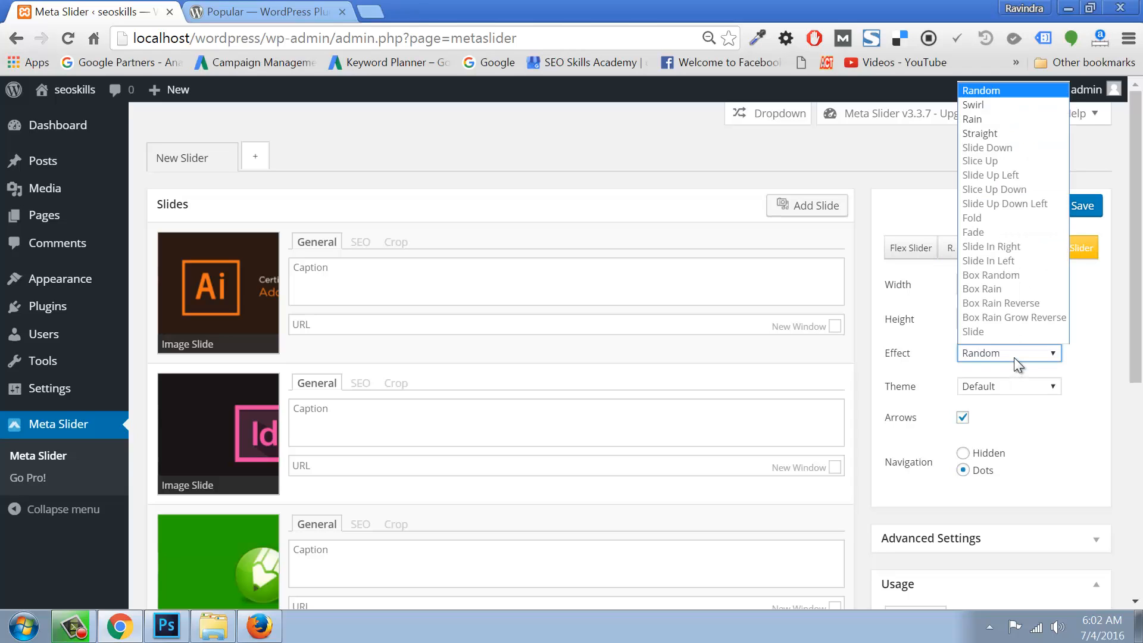
click(1013, 357)
click(1070, 211)
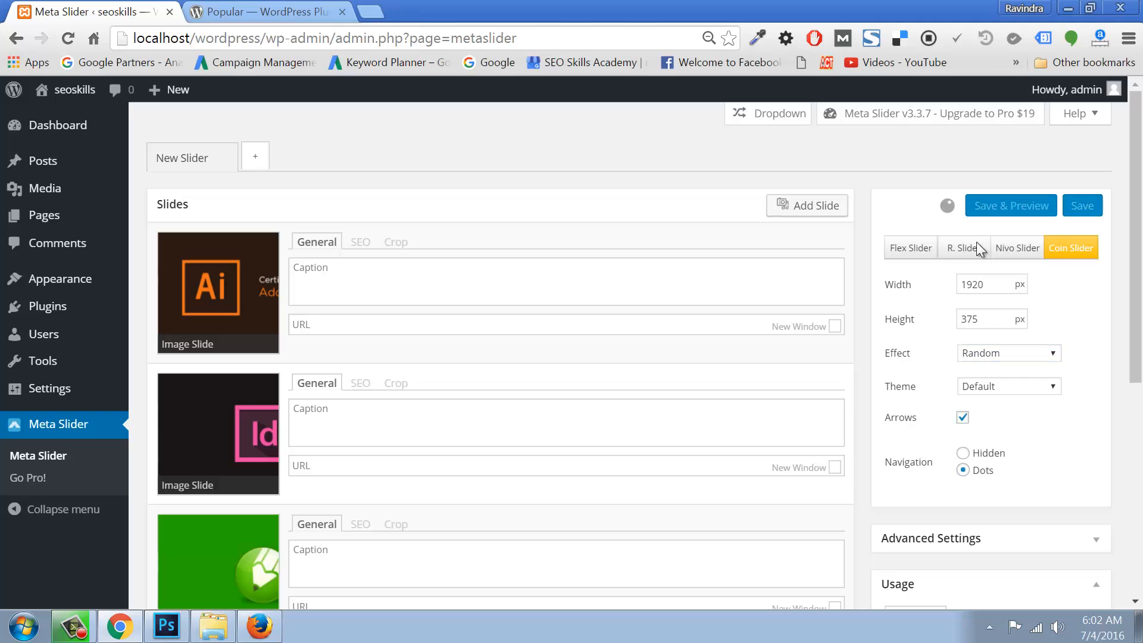
Switch to Firefox and reload the AboutUs page to check the slideshow with the saved slider type.
click(262, 628)
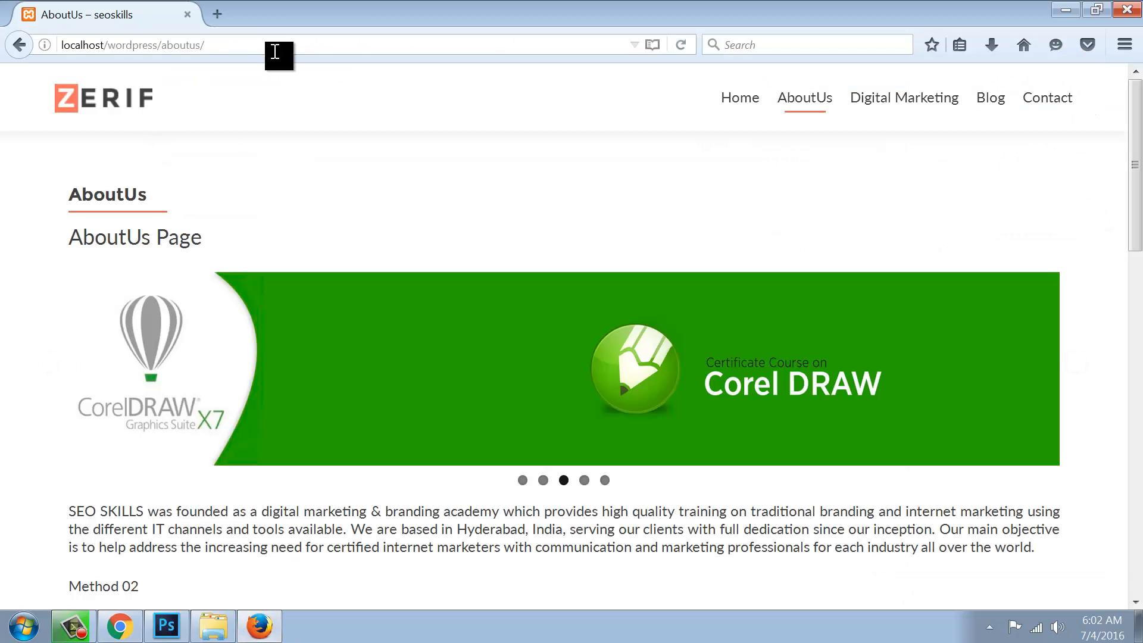
click(270, 47)
key(Return)
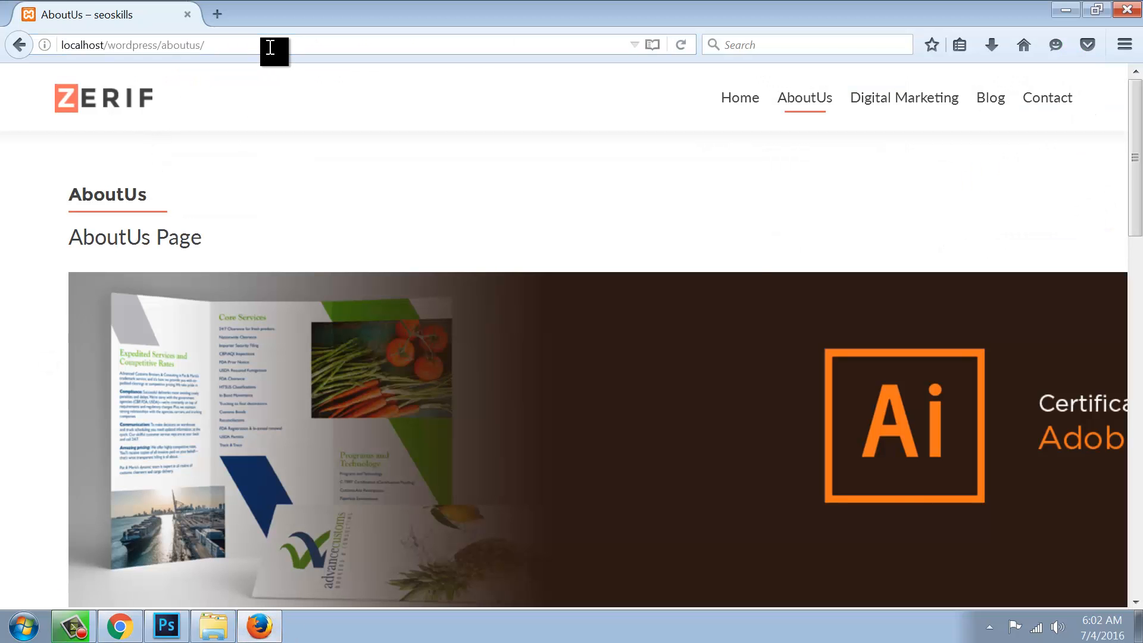
Return to Chrome, review the slideshow's settings, and select the [metaslider id=191] shortcode under Usage.
click(119, 627)
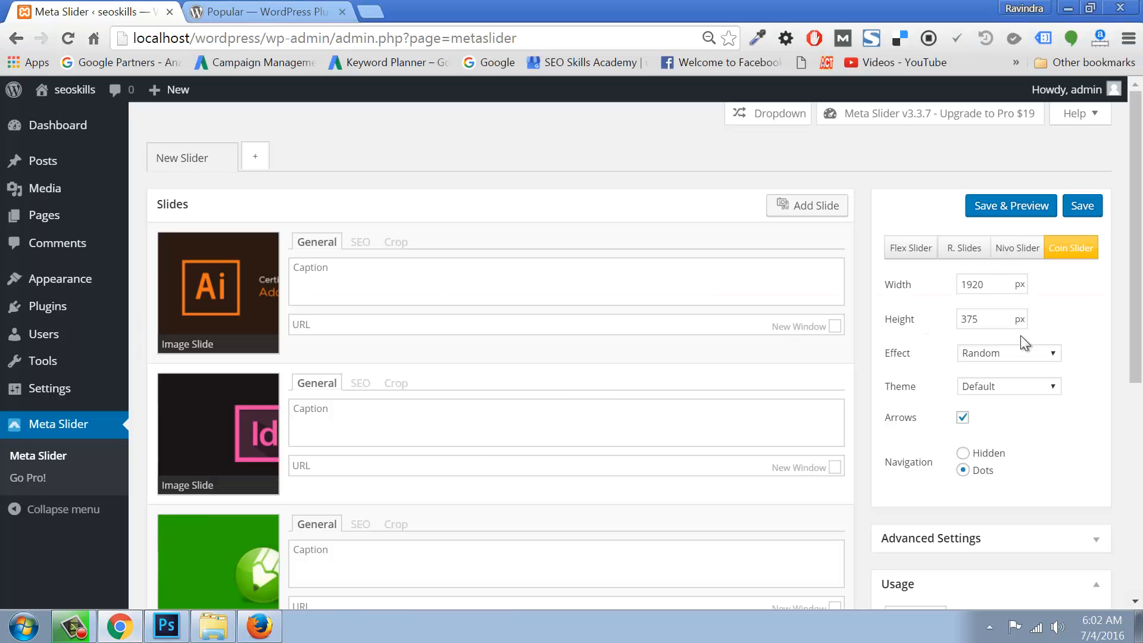
scroll(1021, 335, down, 3)
scroll(1020, 336, up, 2)
scroll(1021, 336, down, 3)
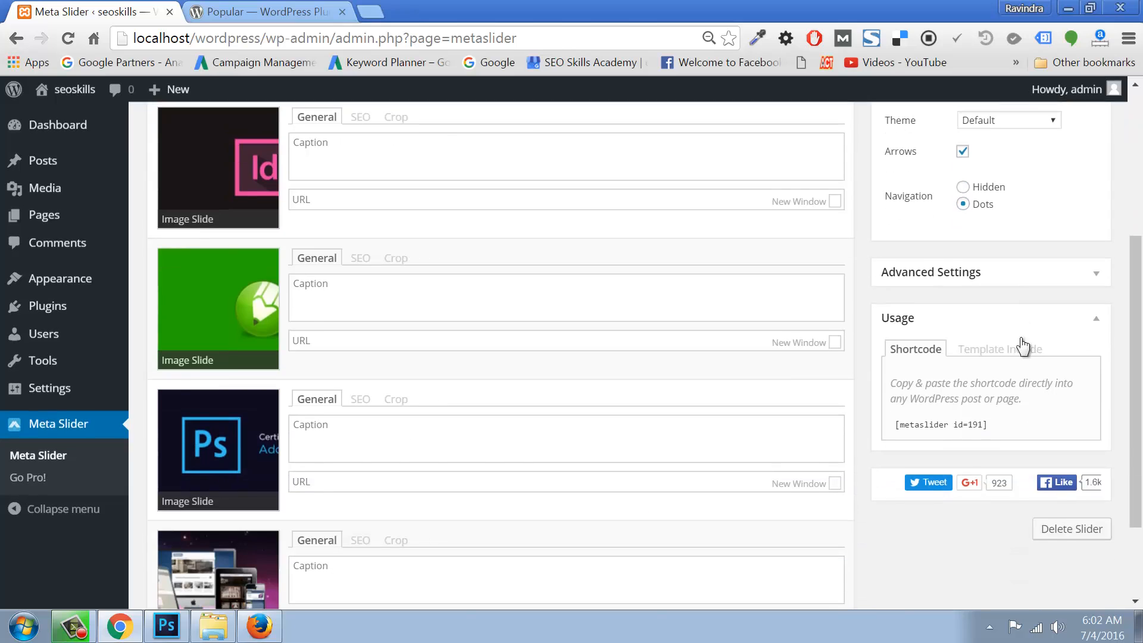
click(1002, 423)
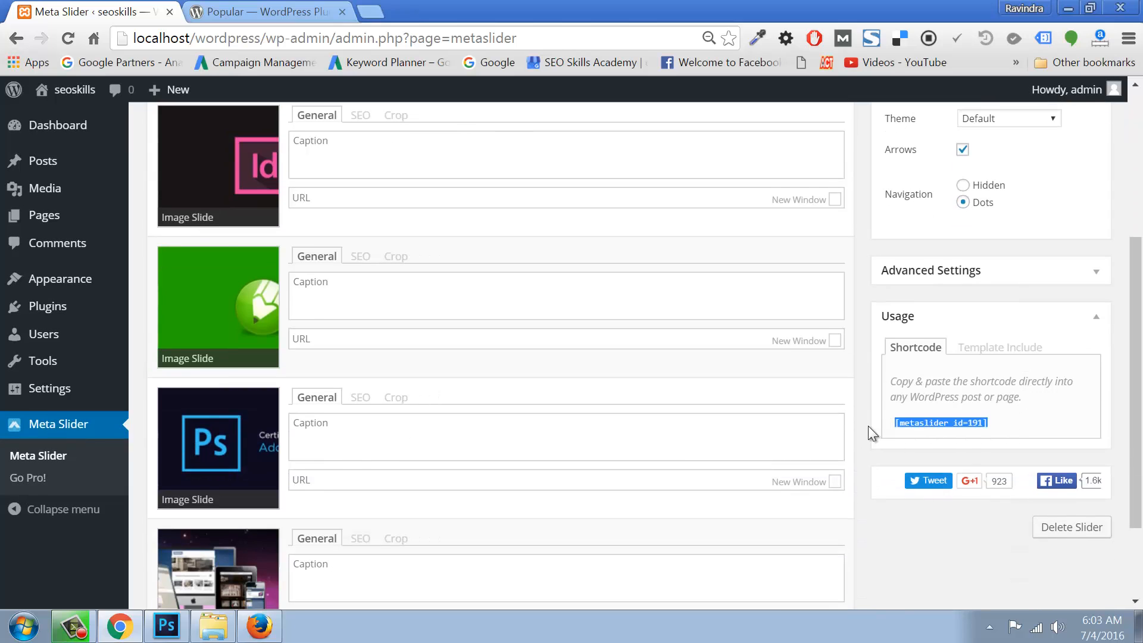
Reload the AboutUs page in Firefox, show the slideshow's second slide, and close Firefox.
click(259, 626)
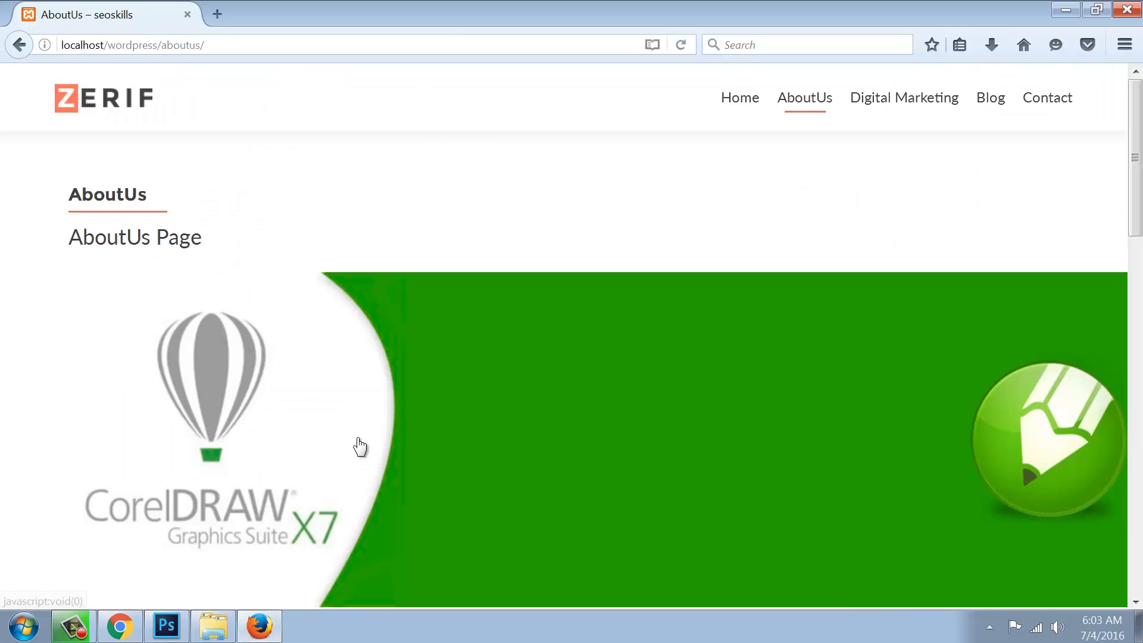
key(F5)
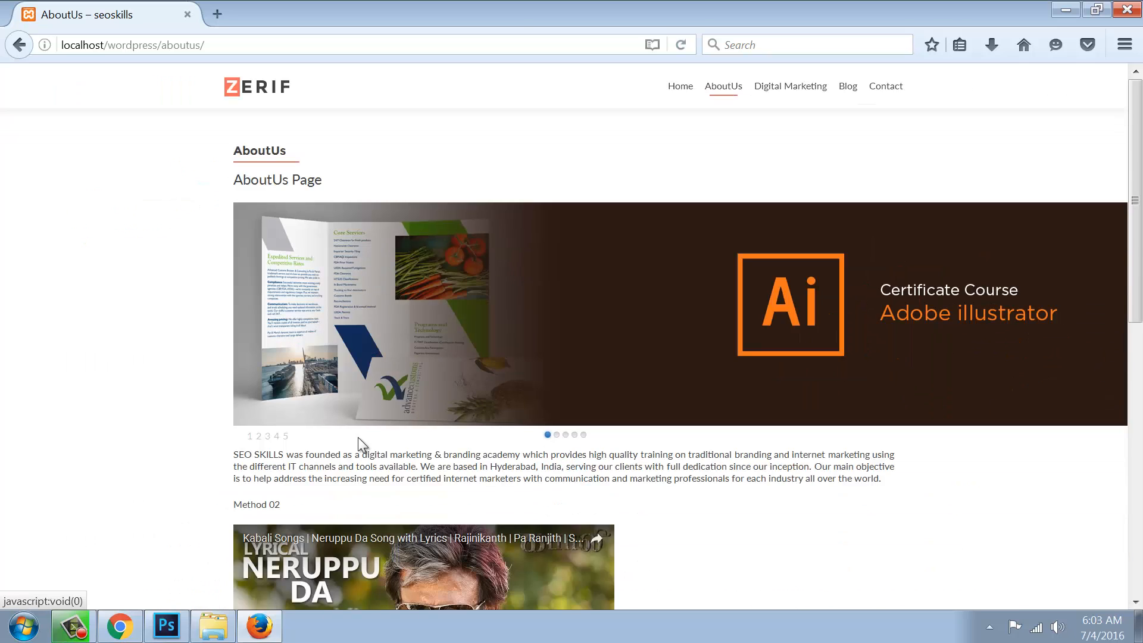
key(ctrl+minus)
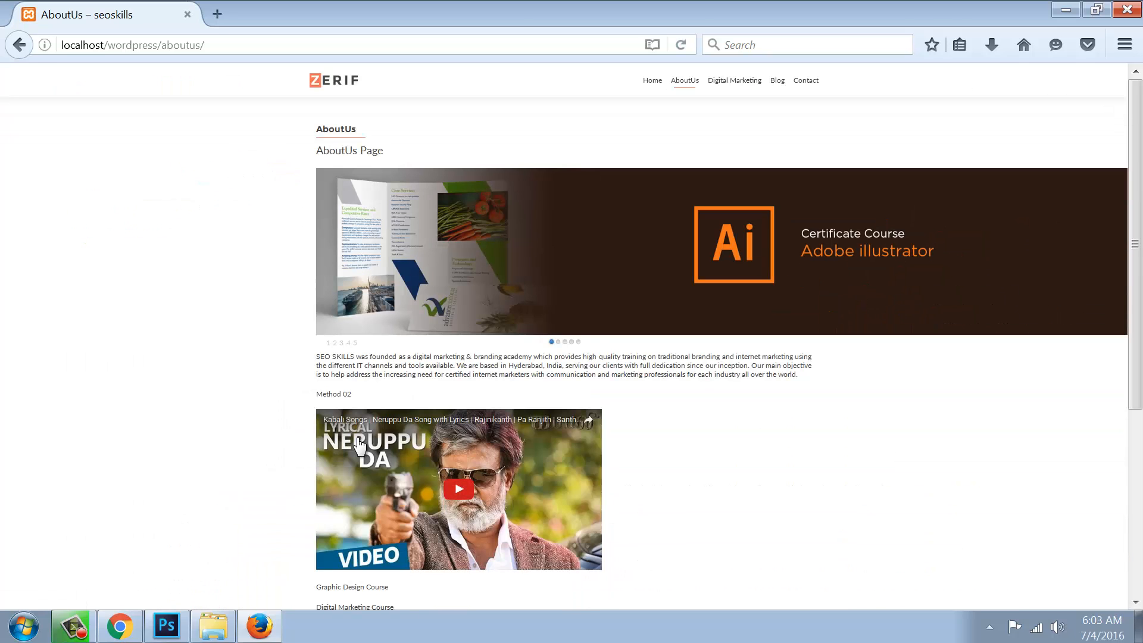
click(558, 342)
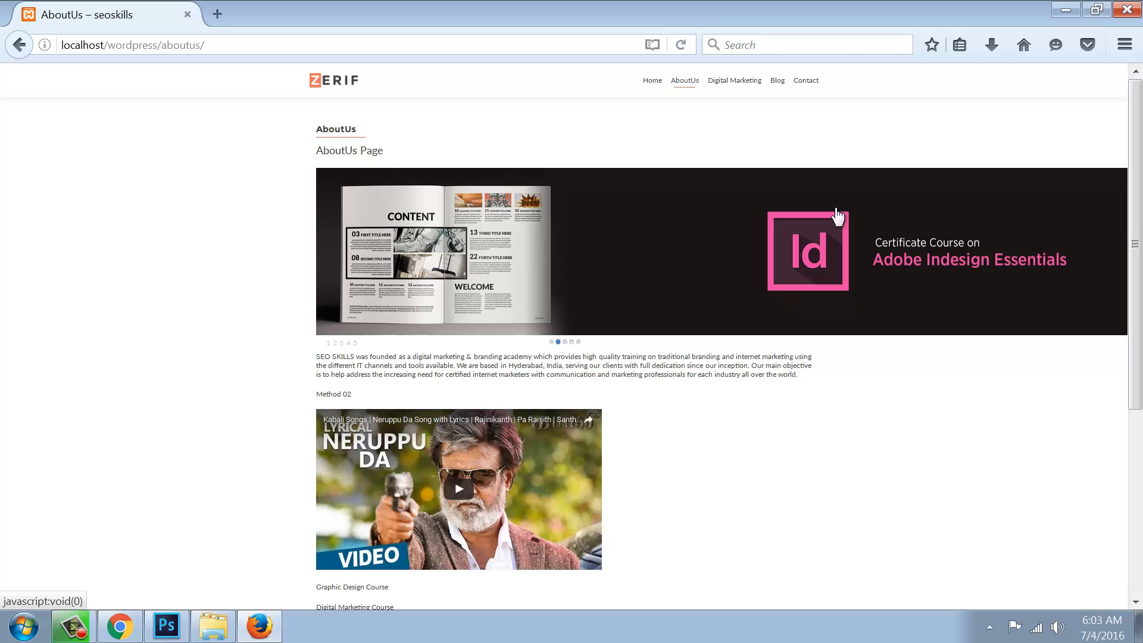
click(1127, 8)
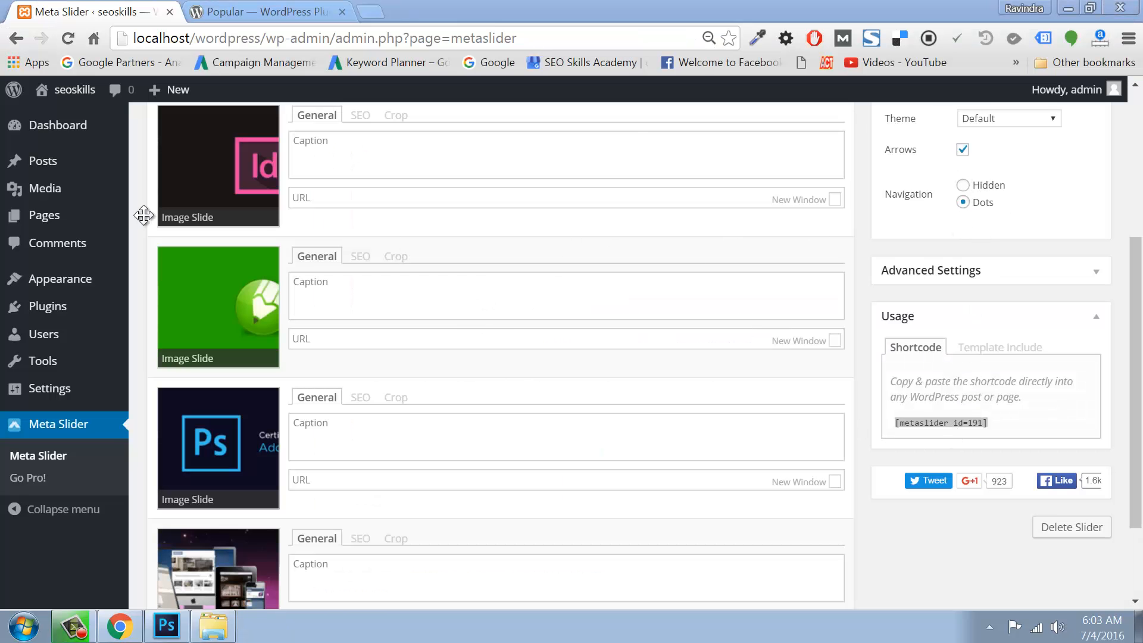
Look through the WordPress dashboard, the installed themes, and the list of installed plugins.
click(36, 125)
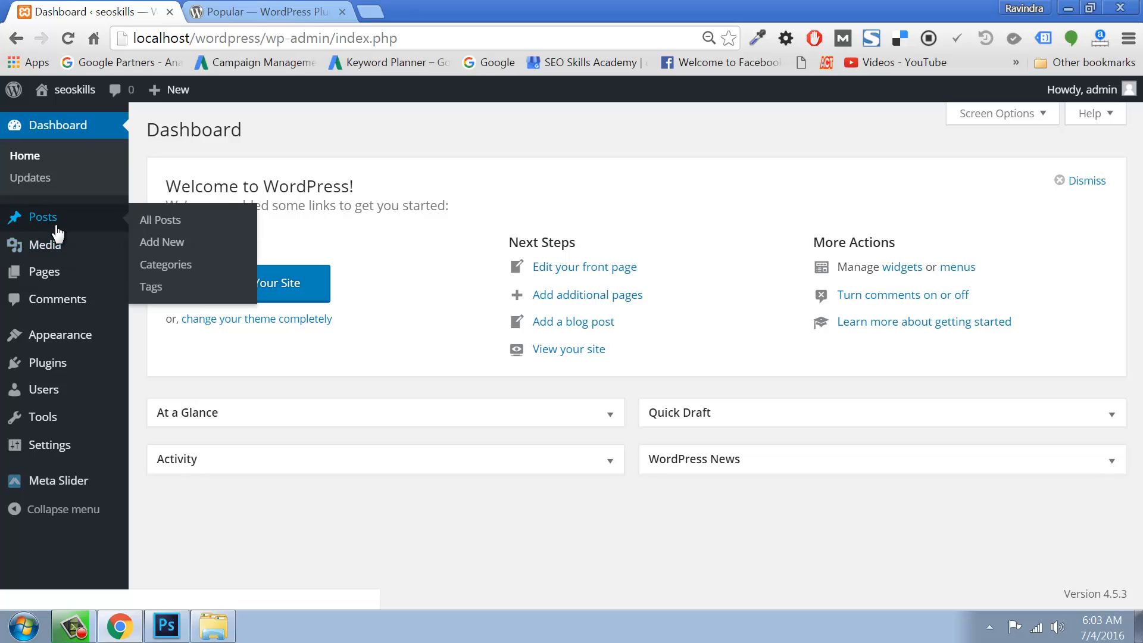
mouse_move(53, 275)
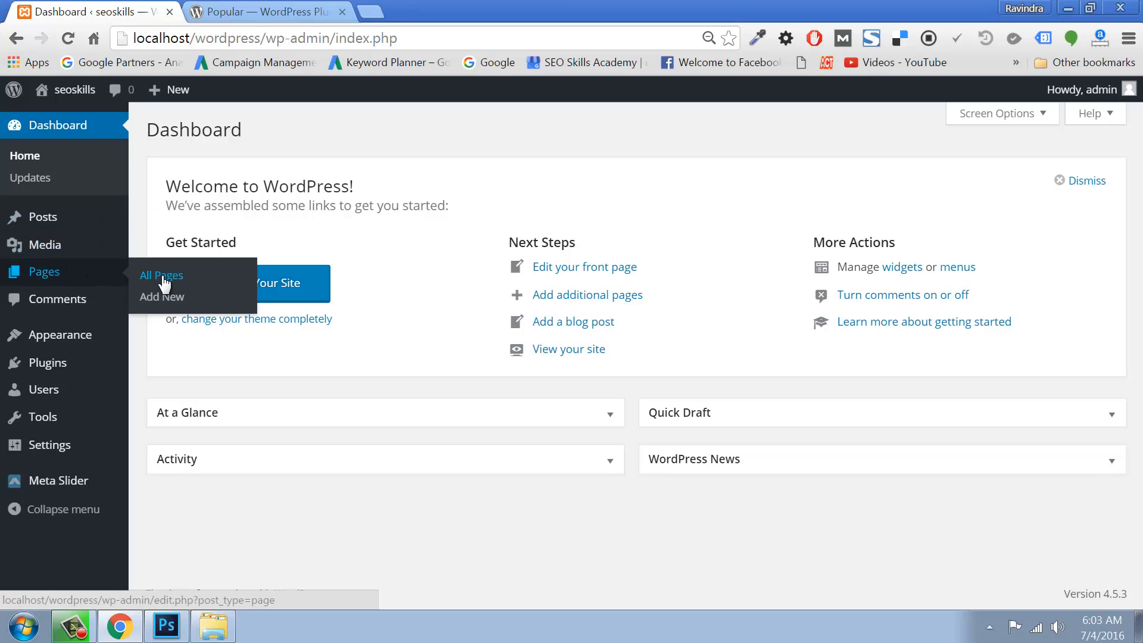
mouse_move(51, 334)
click(162, 337)
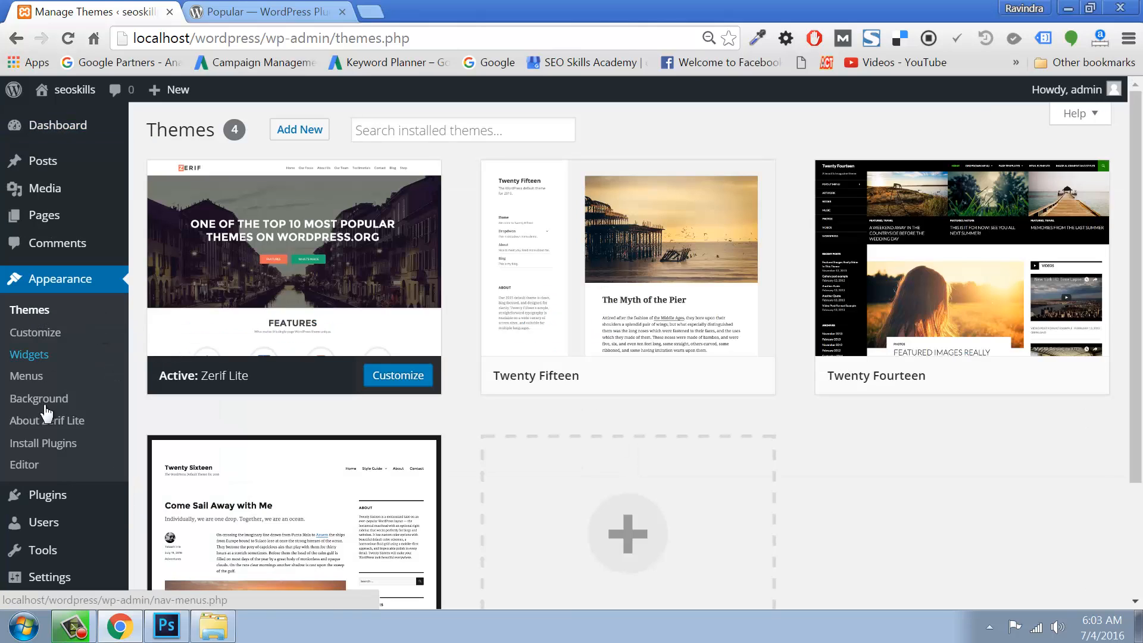
click(46, 497)
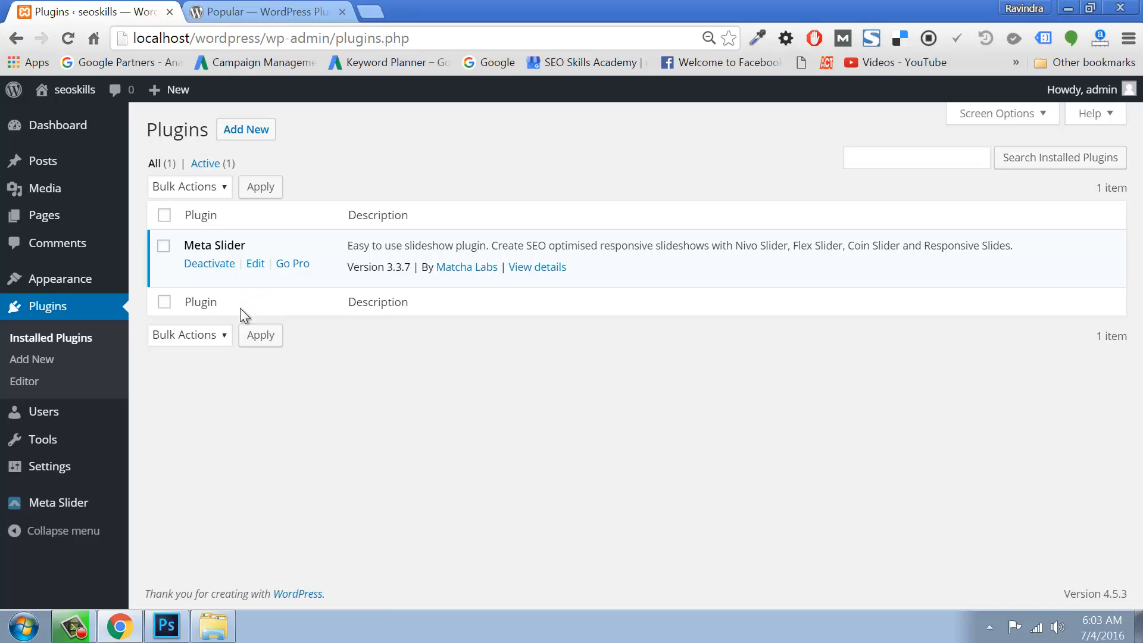
Find NextGEN Gallery among the popular plugins on WordPress.org and copy its name.
click(251, 9)
scroll(808, 420, down, 15)
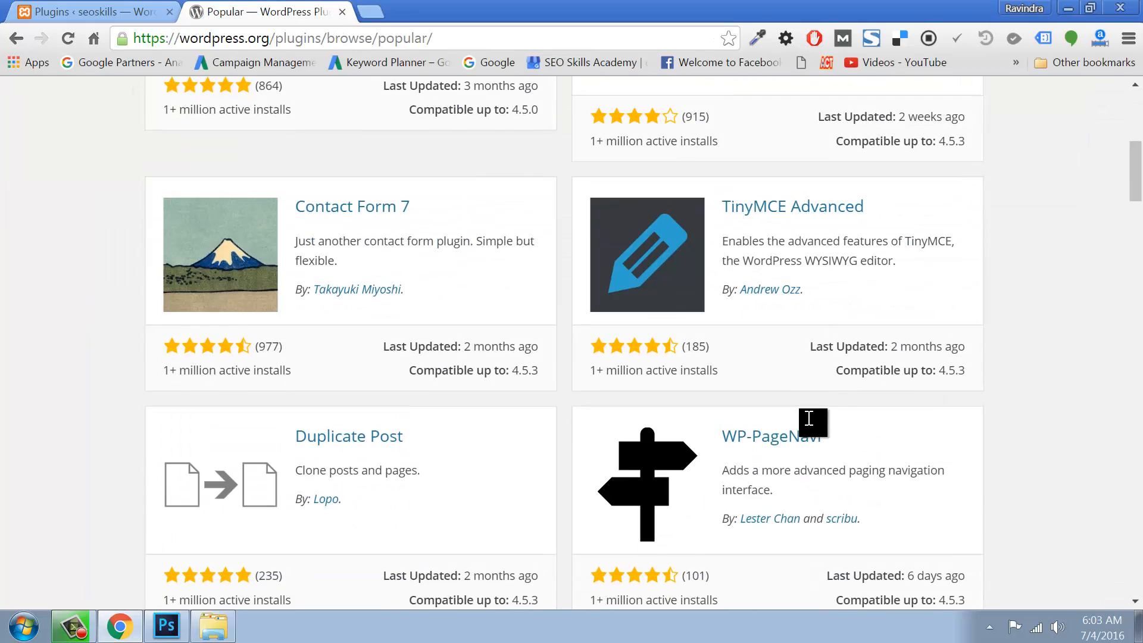
scroll(808, 419, down, 12)
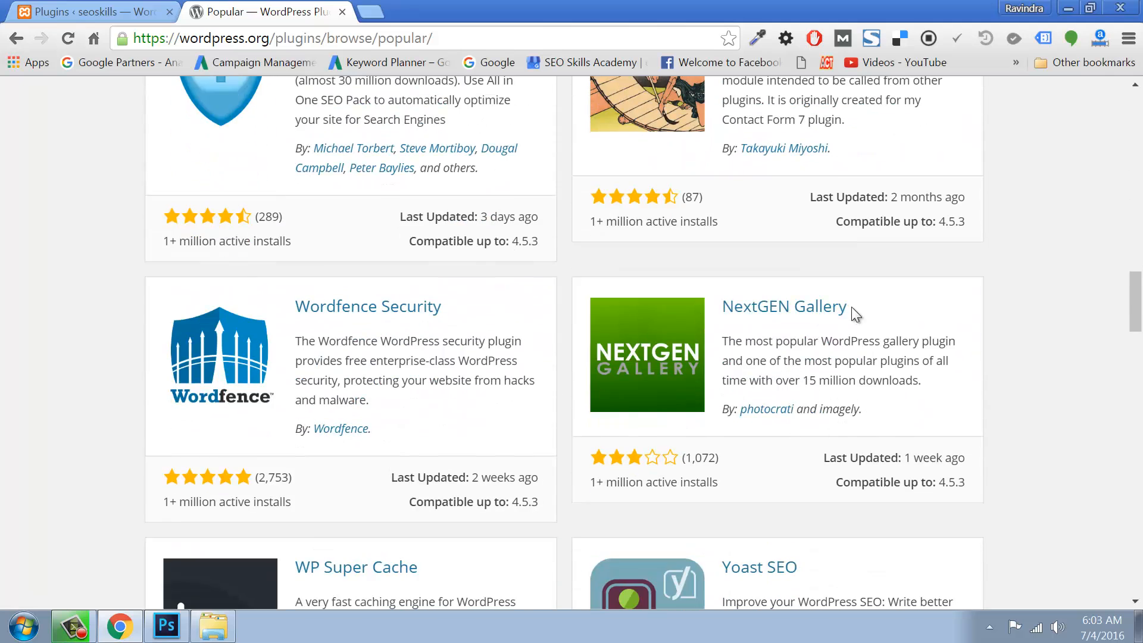
drag(852, 308, 727, 312)
key(ctrl+c)
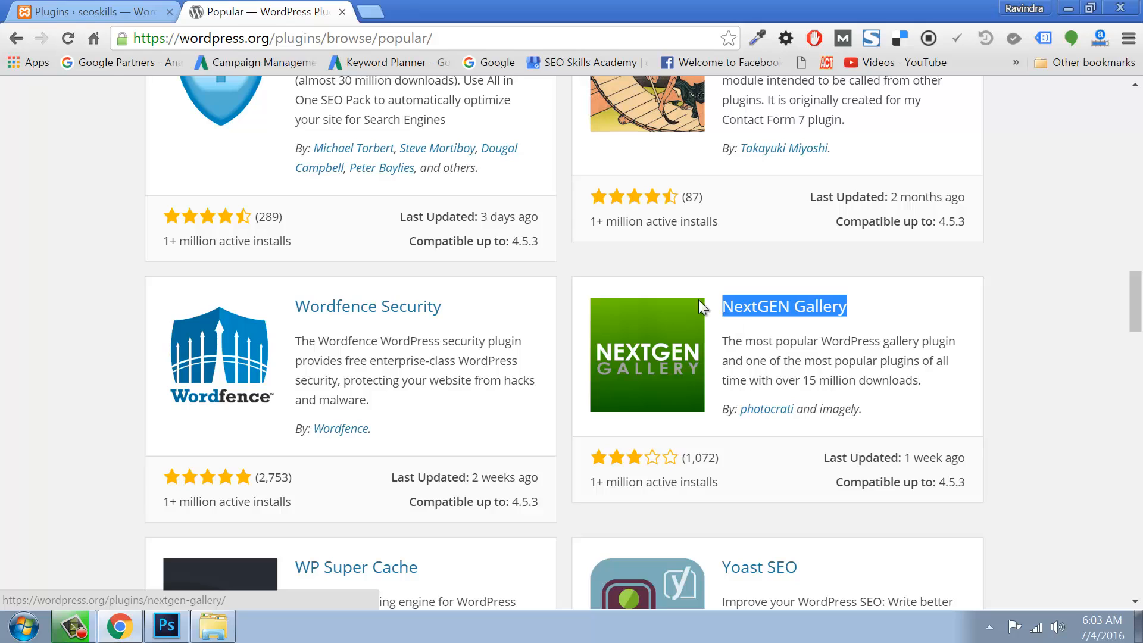
Return to the local site's Plugins page and search the installed plugins for NextGEN Gallery.
click(92, 11)
click(931, 159)
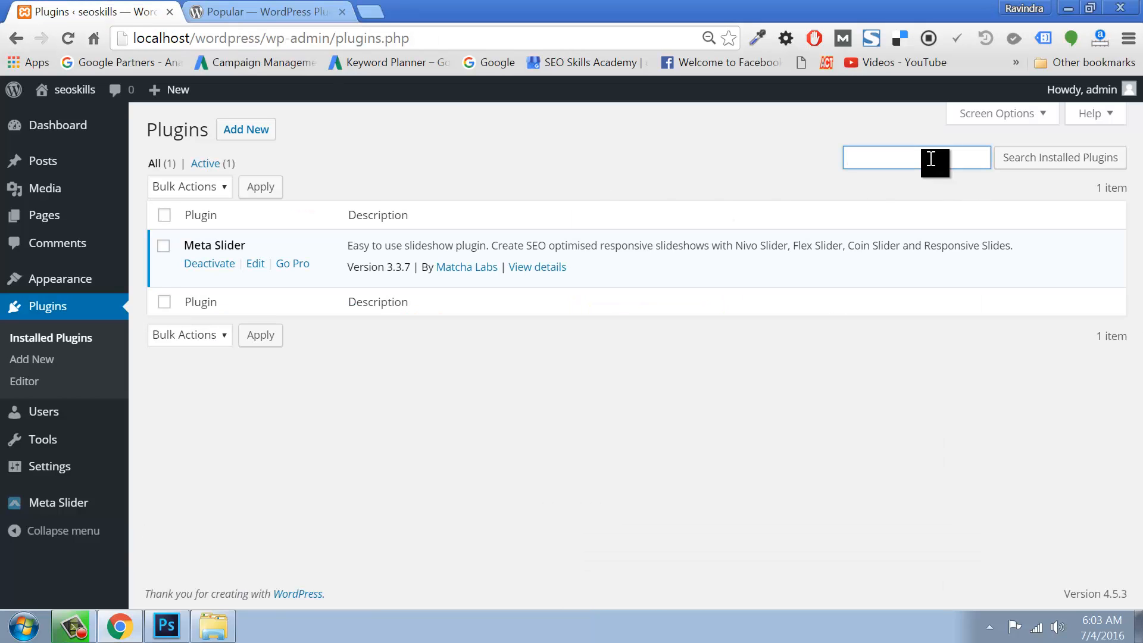
key(ctrl+v)
key(Return)
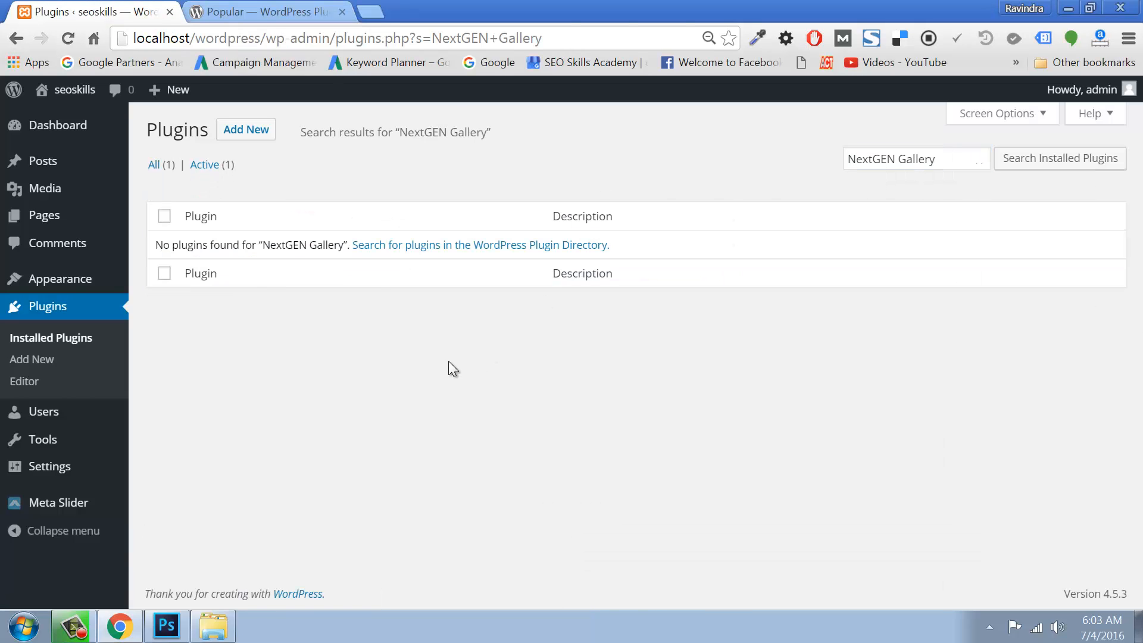
Find NextGEN Gallery by its copied name among the plugins available to add, and install and activate it.
click(246, 129)
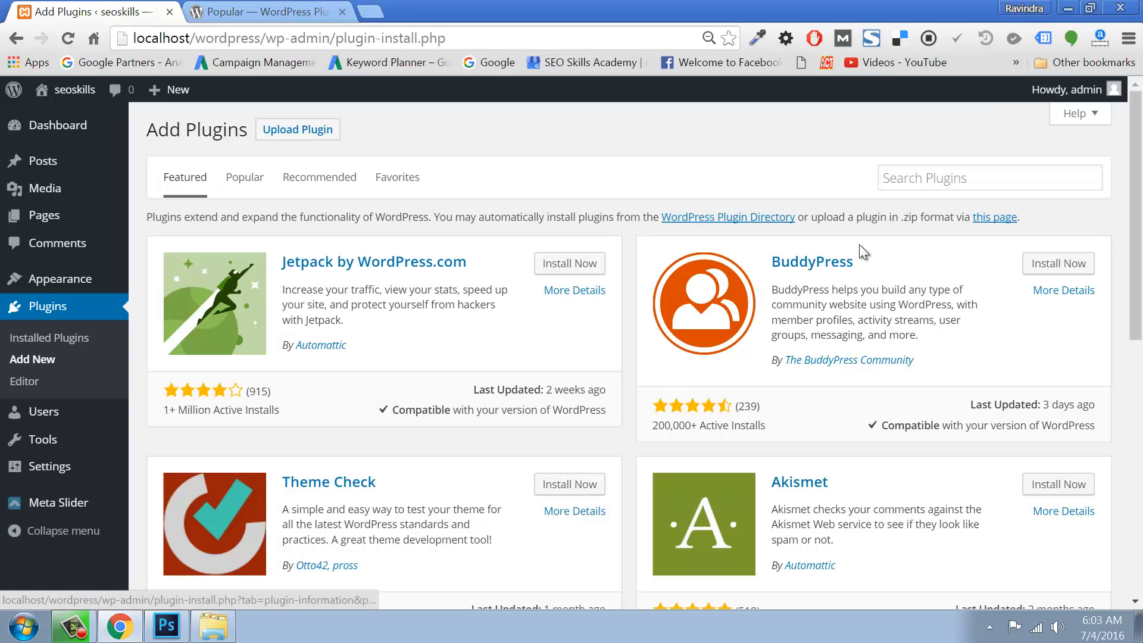
click(930, 185)
key(ctrl+v)
key(Return)
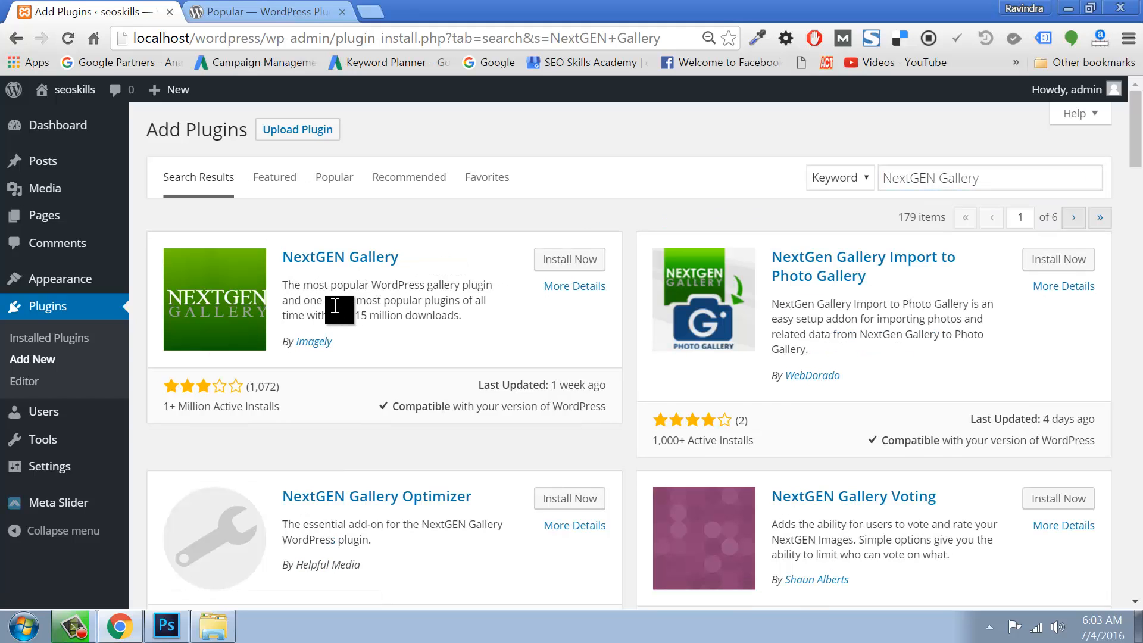
click(563, 260)
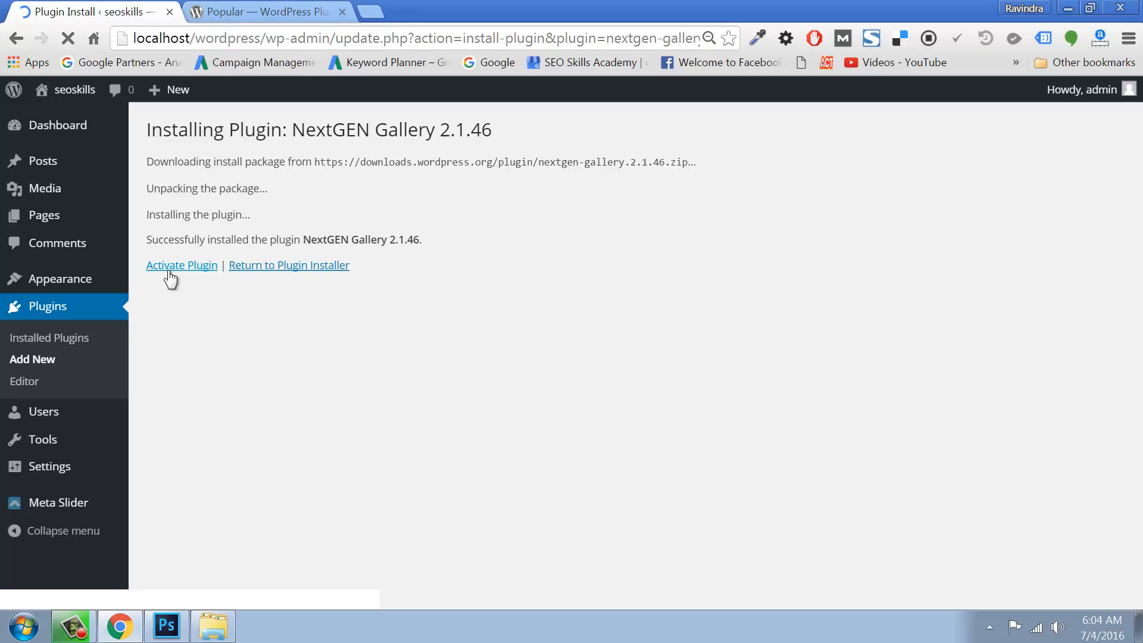
click(170, 271)
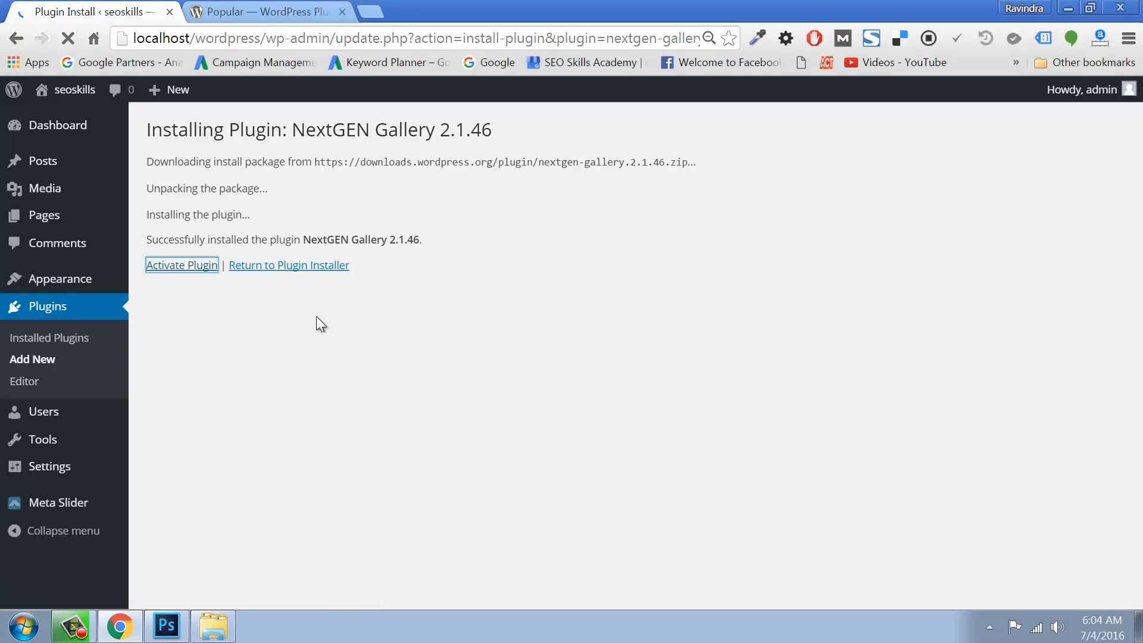